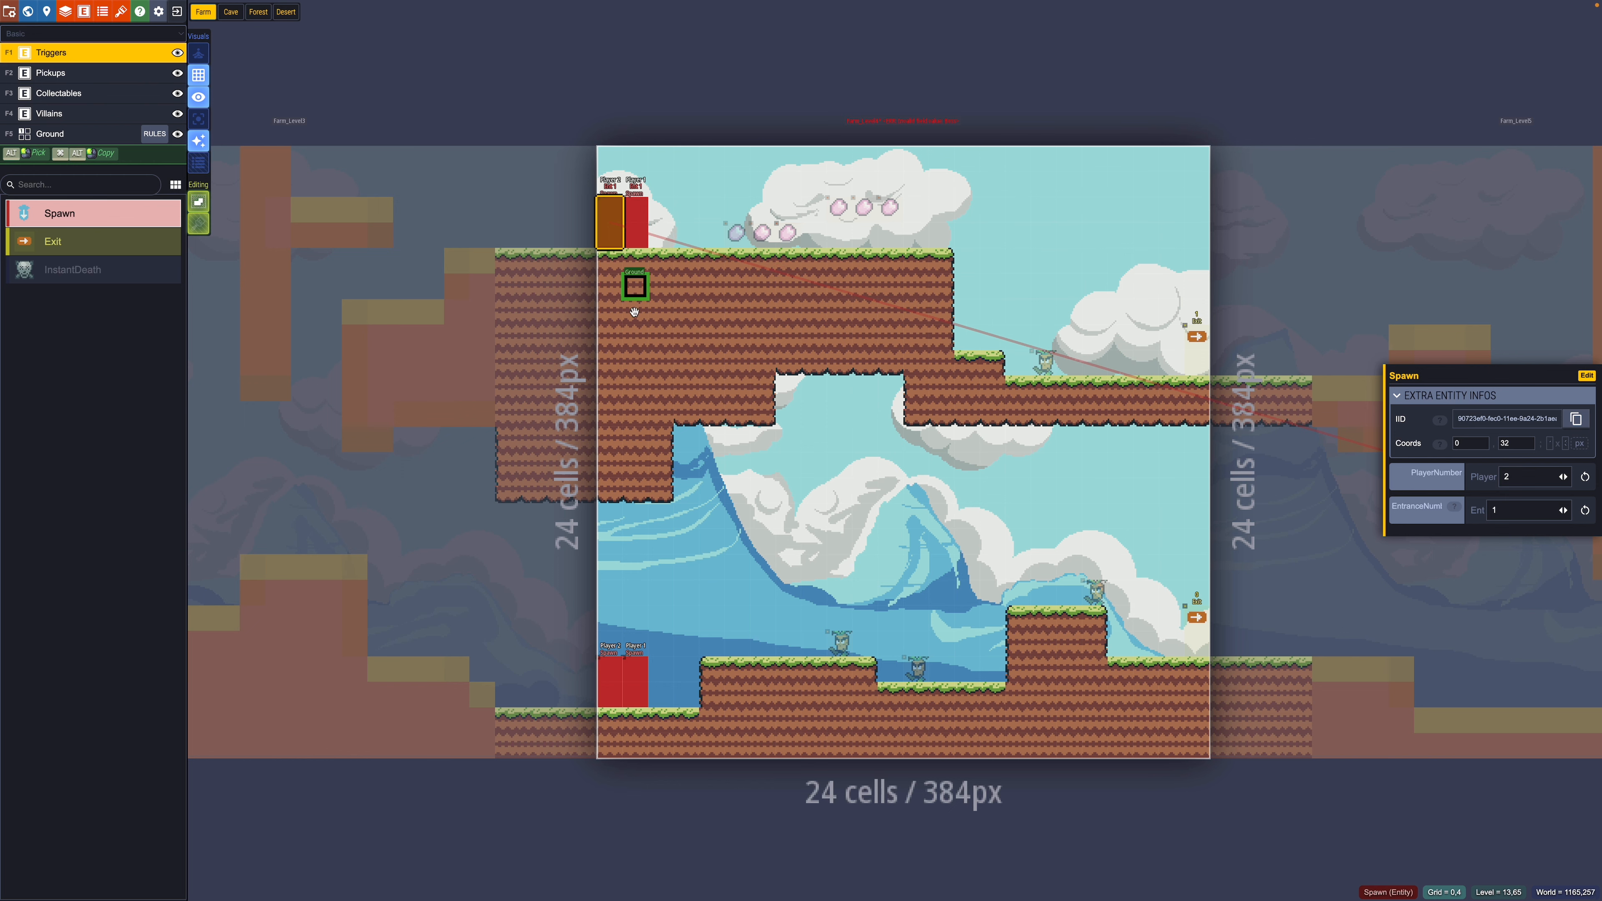
# Step: Inspect the sample spawn and chest entities, then bring up the still-empty Project Entities panel
pyautogui.click(613, 680)
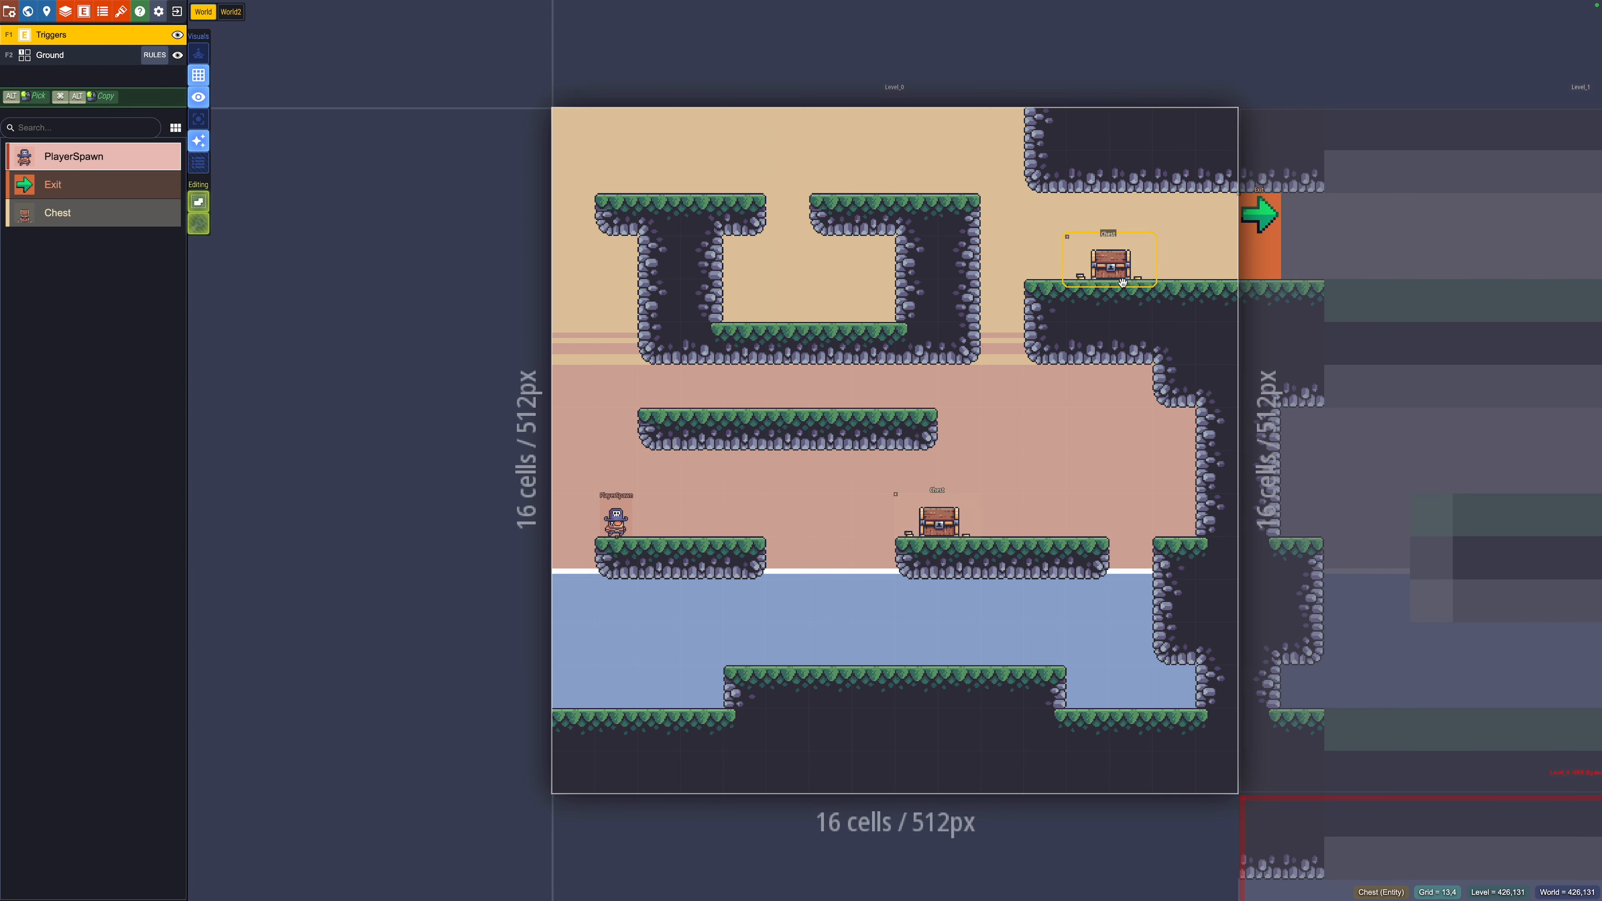
pyautogui.click(1109, 265)
pyautogui.click(1587, 509)
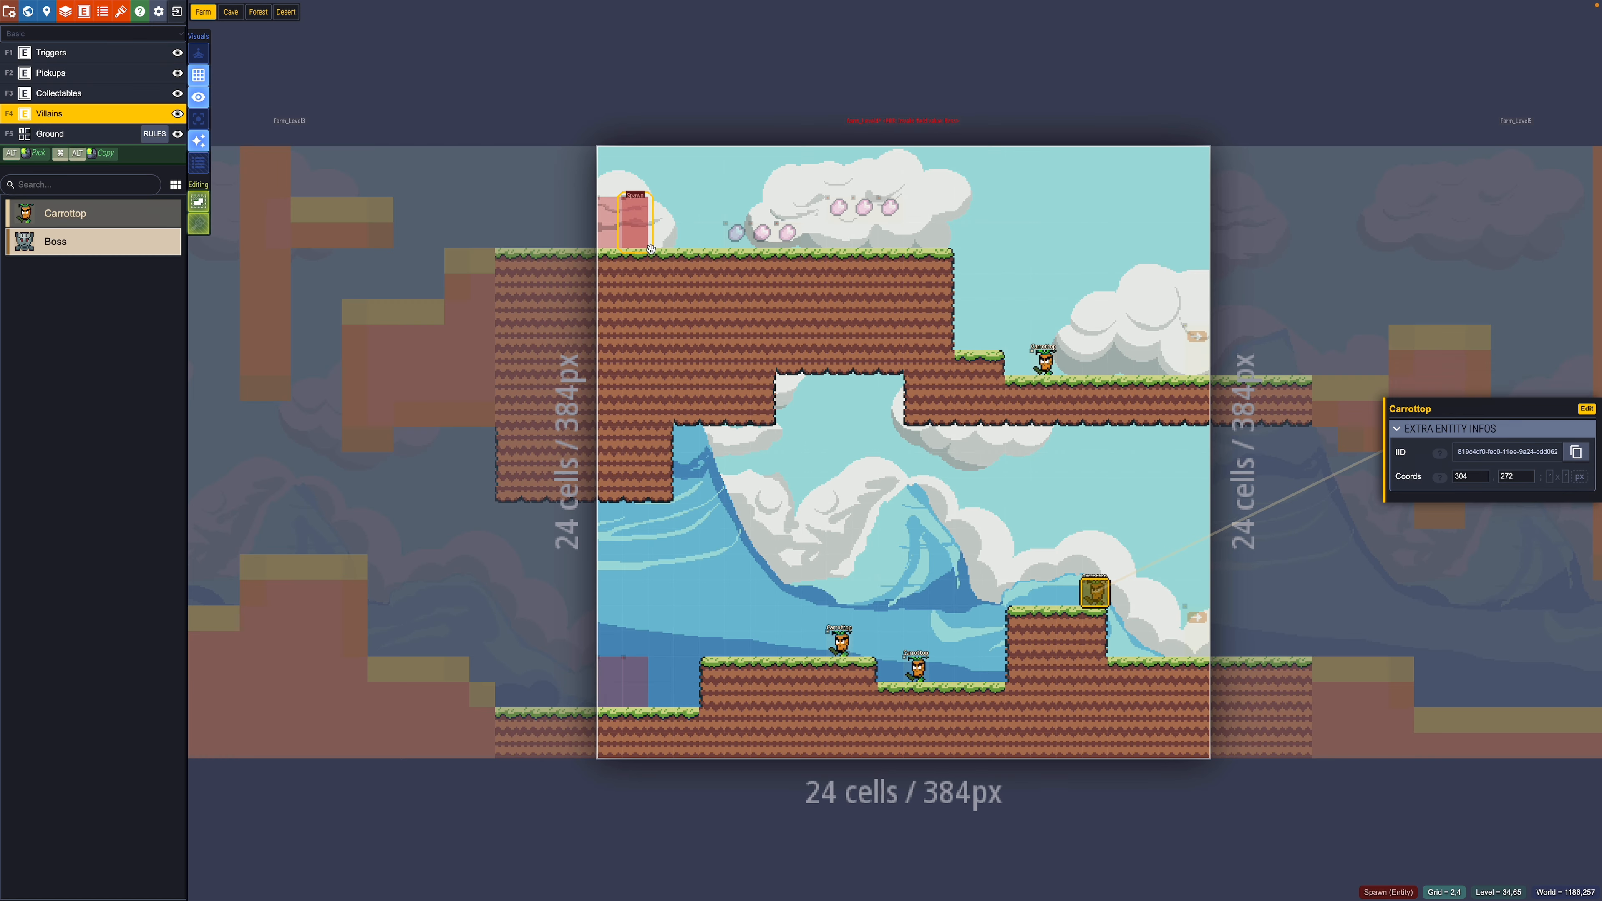
pyautogui.click(650, 247)
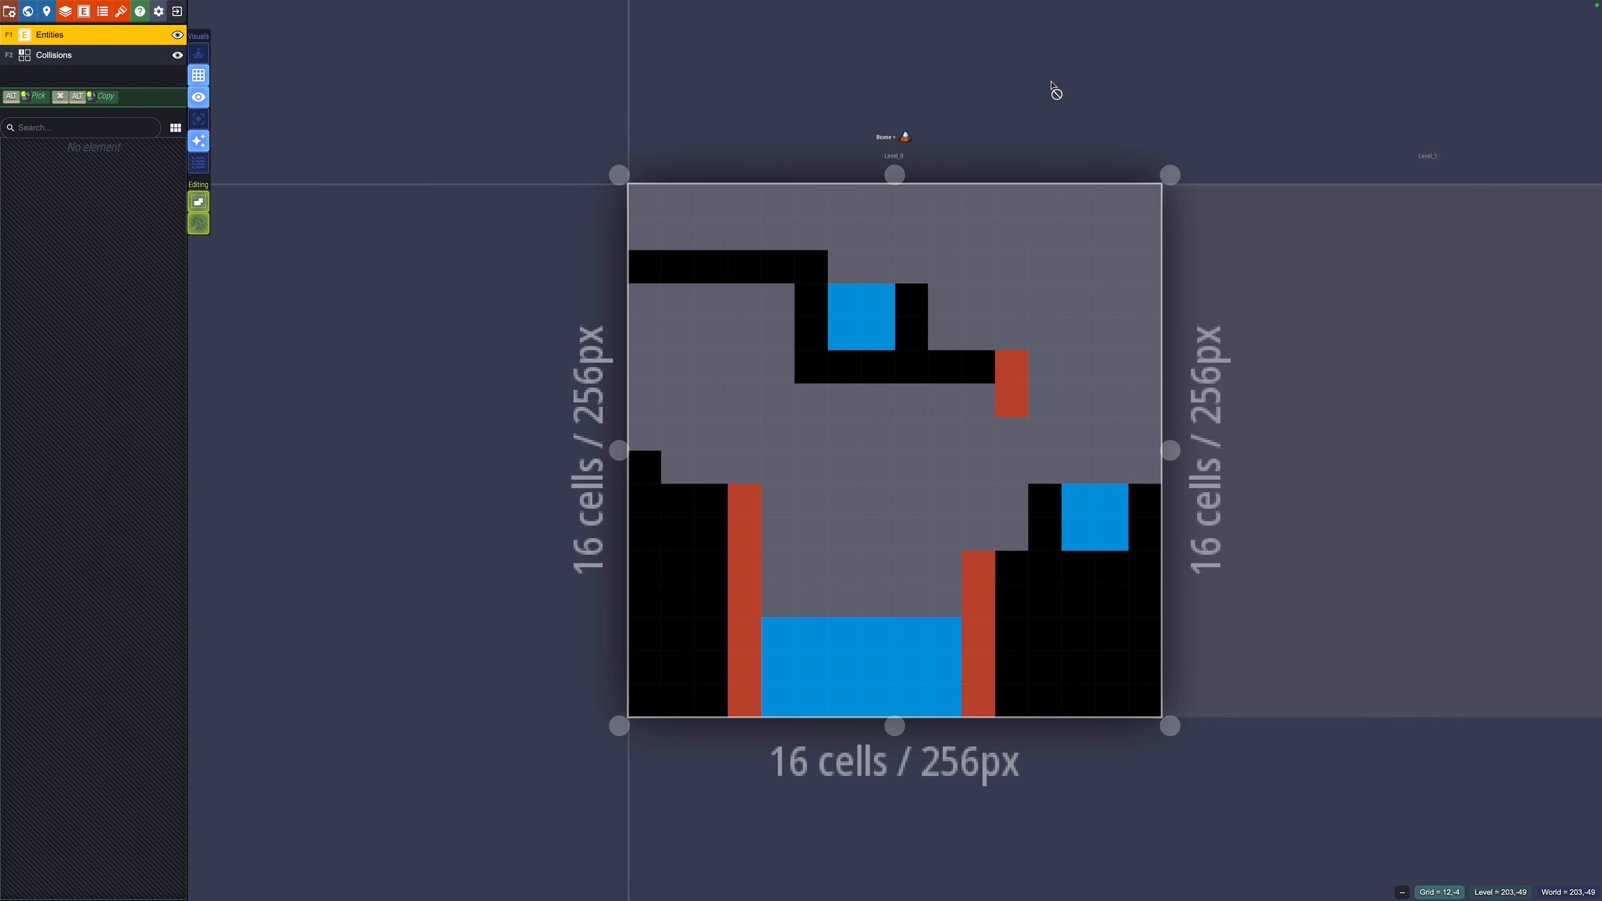
pyautogui.press('e')
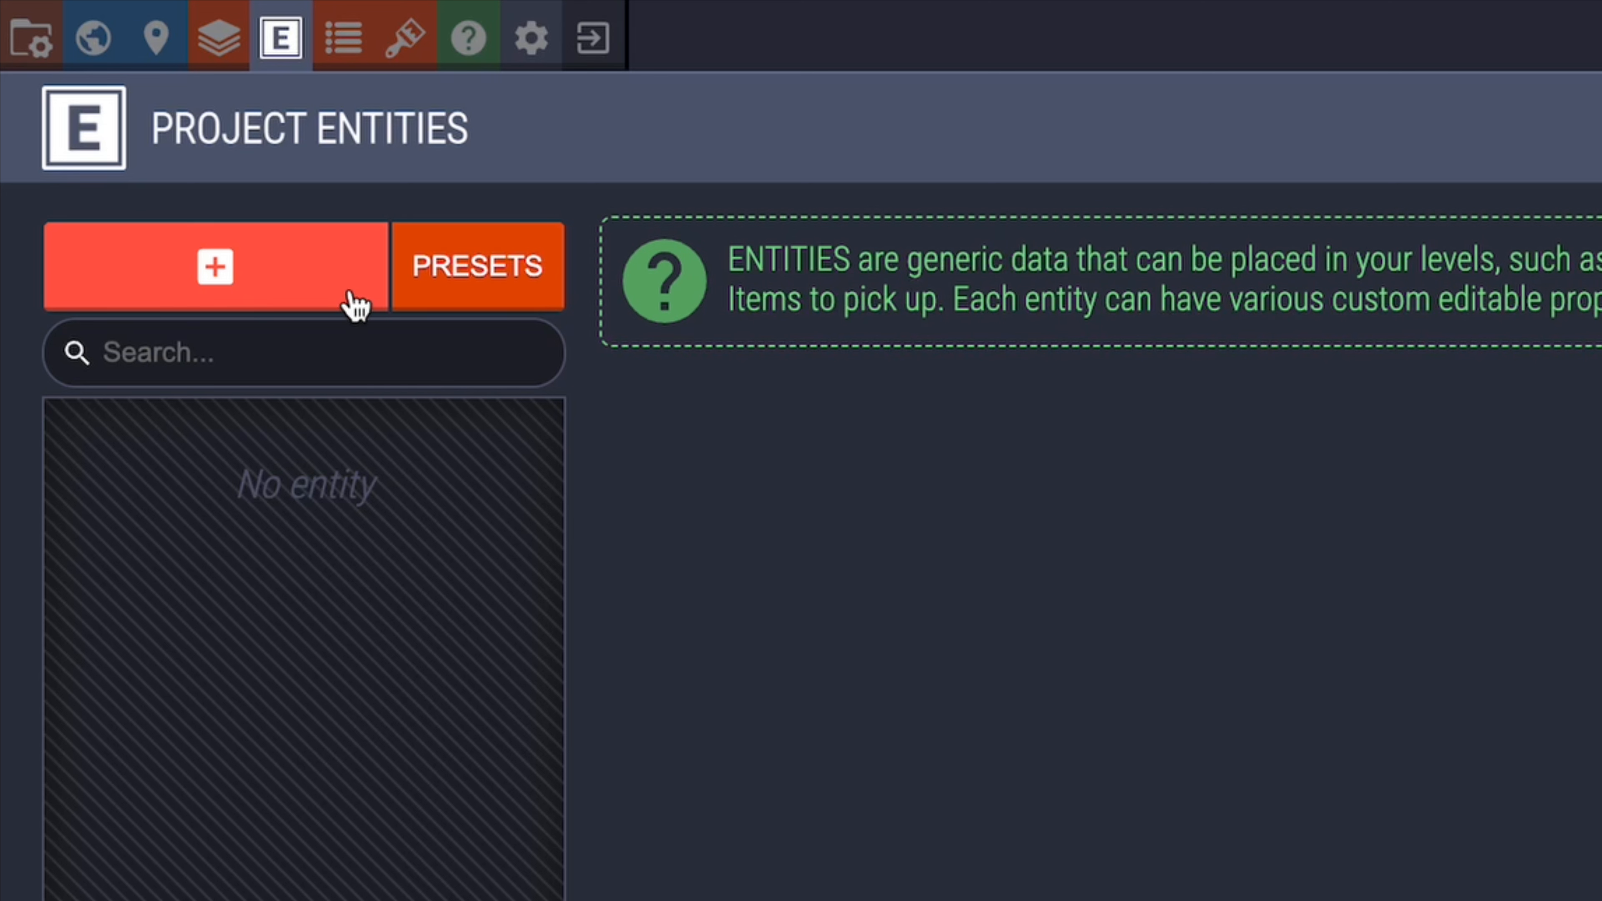
# Step: Add a blank Entity plus the Rectangle Region and Circle Region presets, then select the blank Entity
pyautogui.click(540, 302)
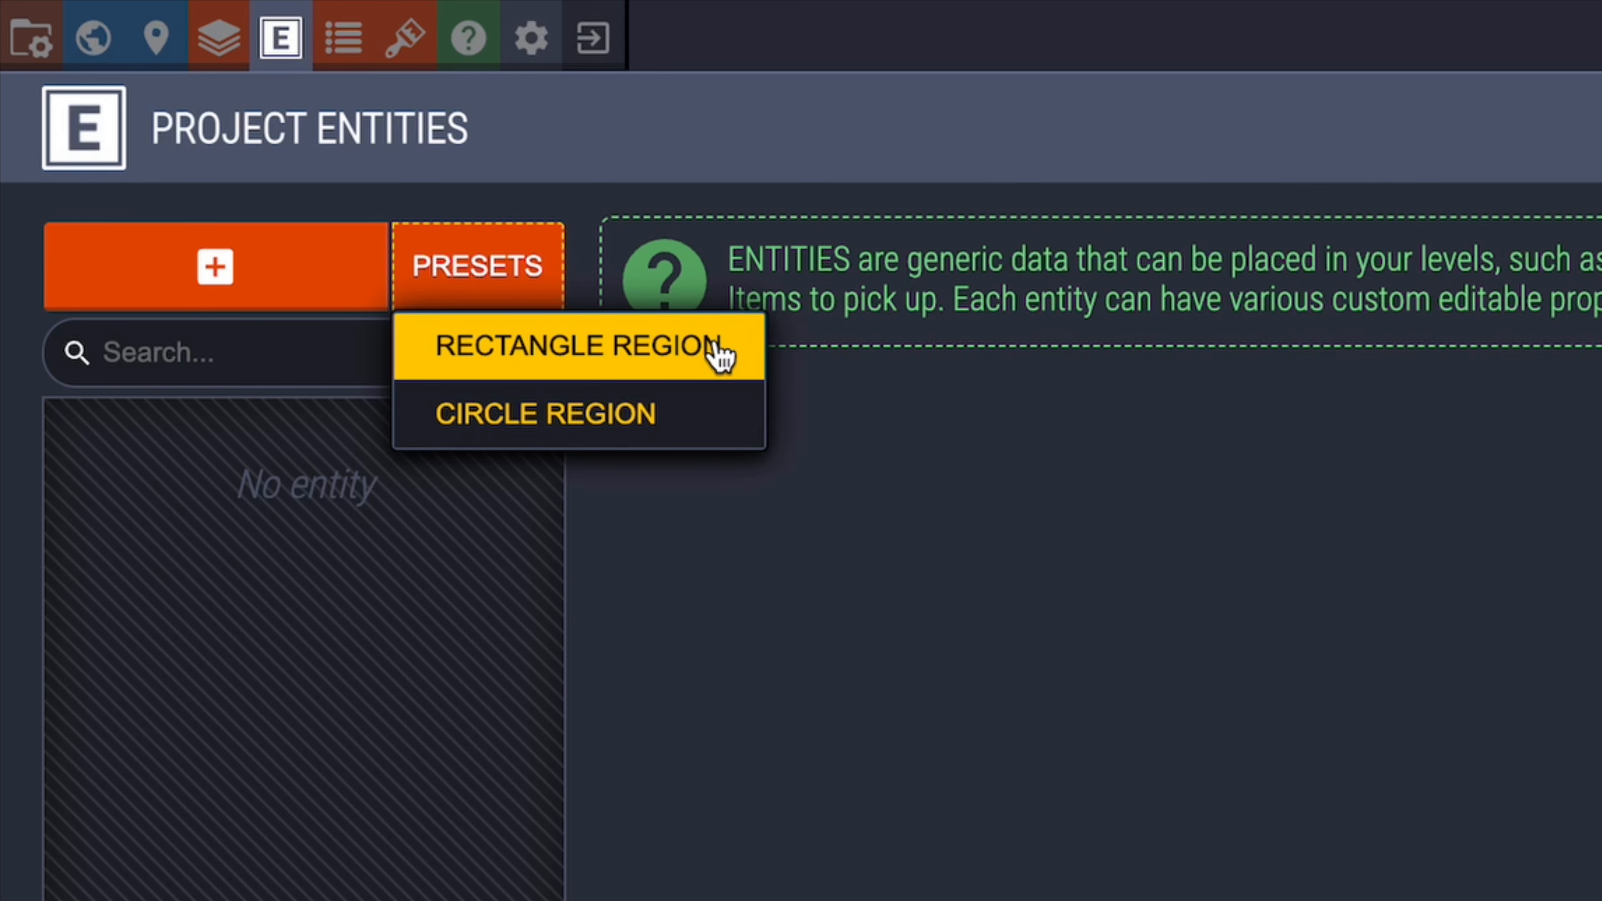
pyautogui.click(311, 290)
pyautogui.click(529, 304)
pyautogui.click(706, 364)
pyautogui.click(519, 303)
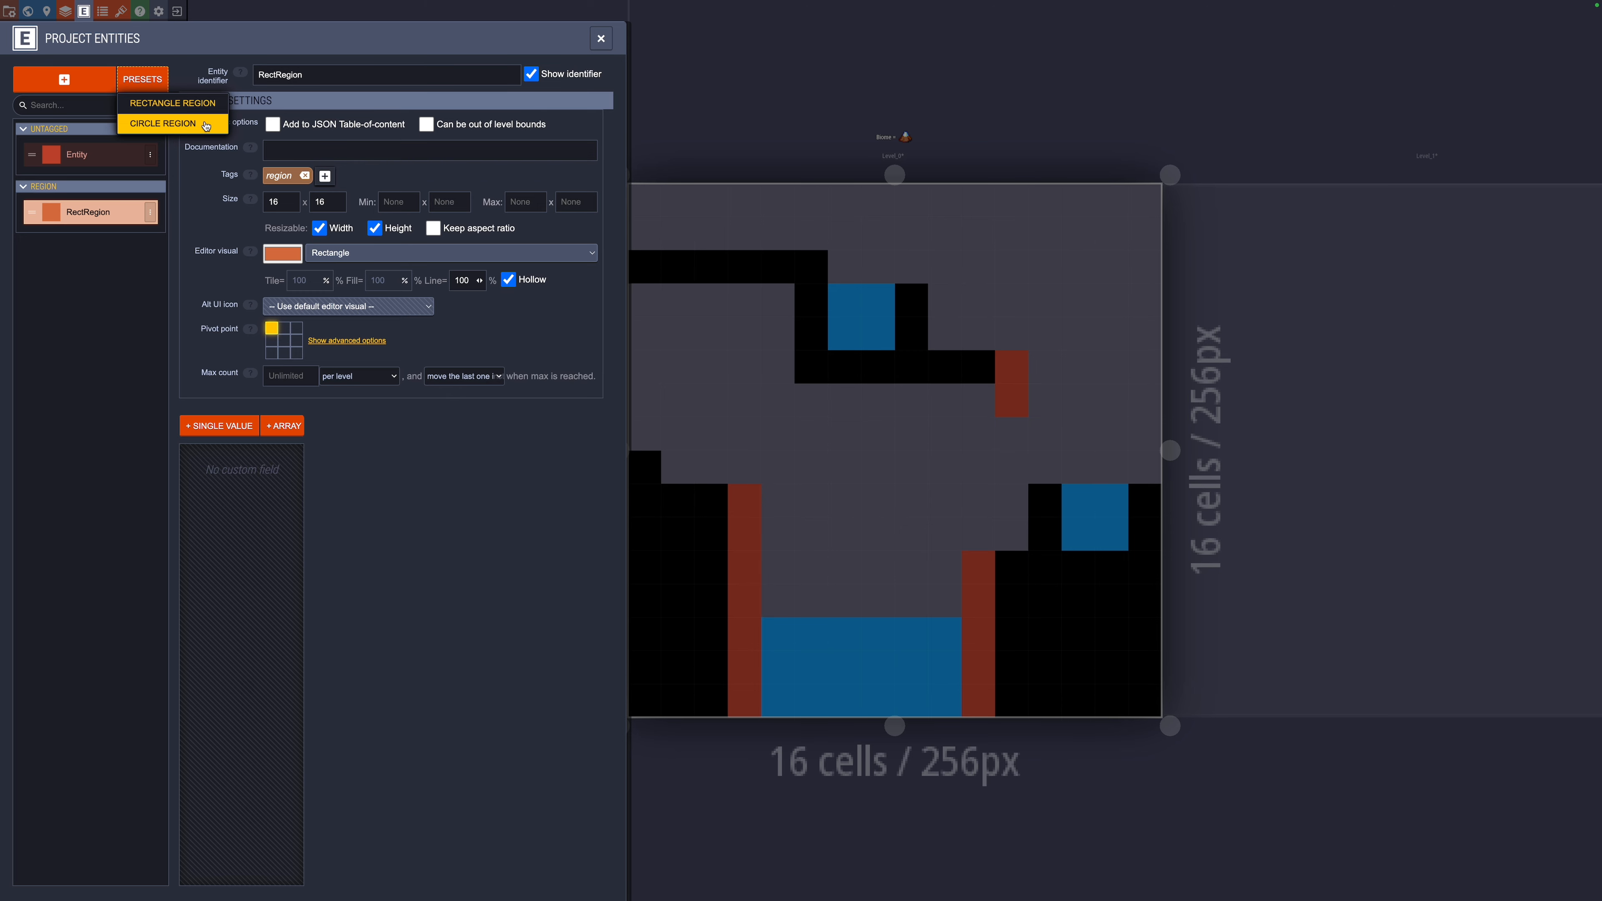
pyautogui.click(555, 416)
pyautogui.click(372, 486)
pyautogui.moveTo(817, 248)
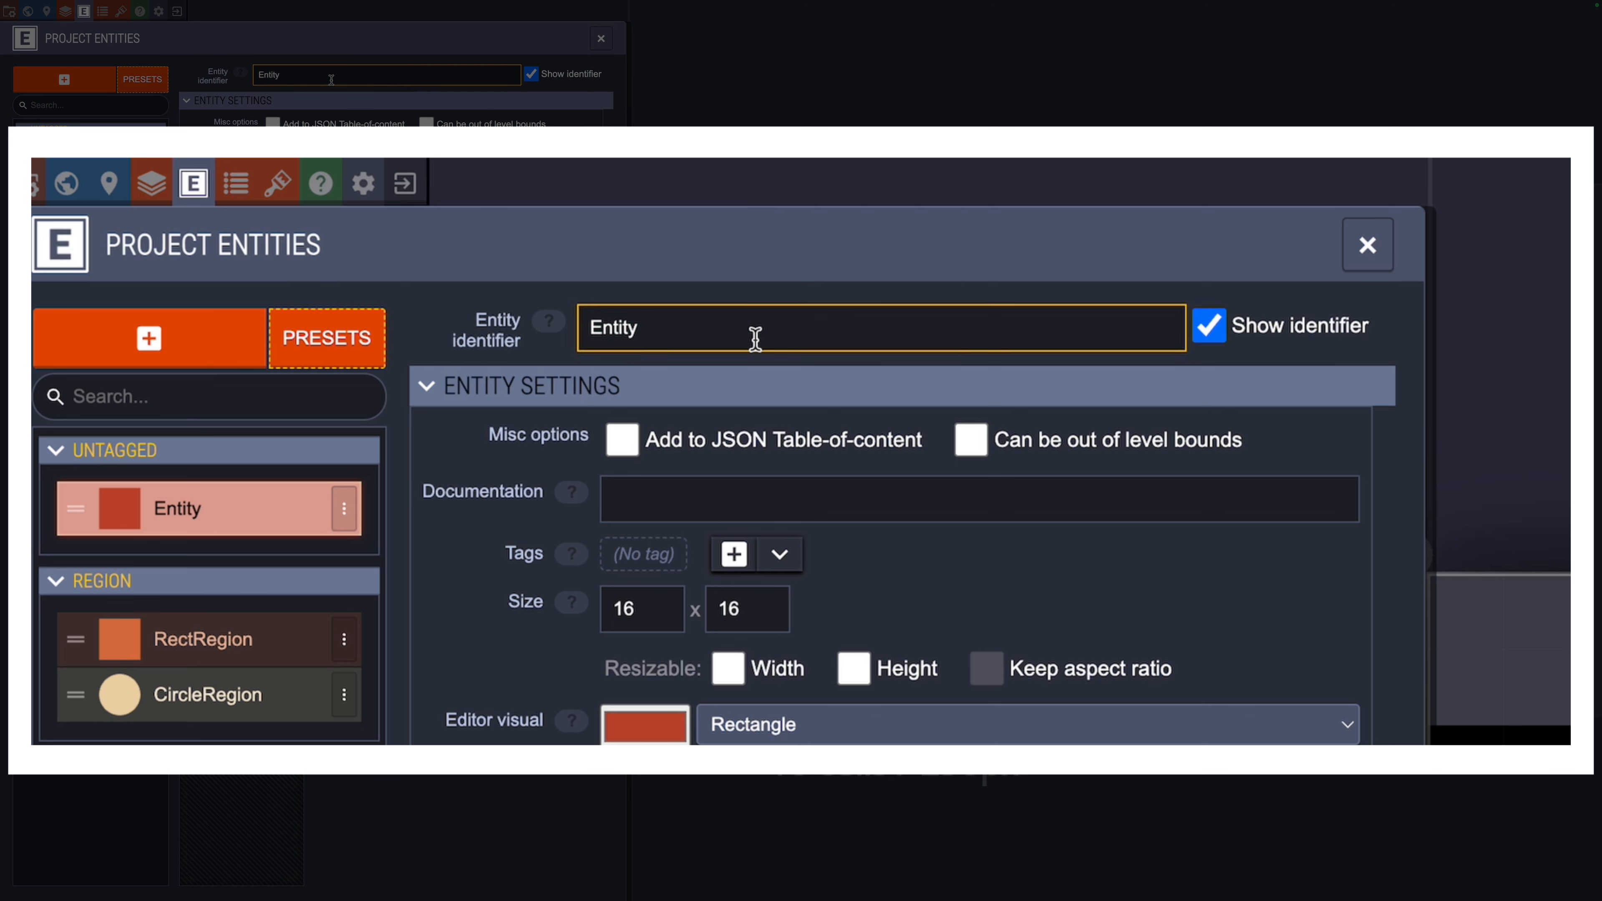
# Step: Name the entity SpawnPoint and turn on Add to JSON Table-of-content
pyautogui.click(833, 340)
pyautogui.write('SpawnPloint')
pyautogui.press('Return')
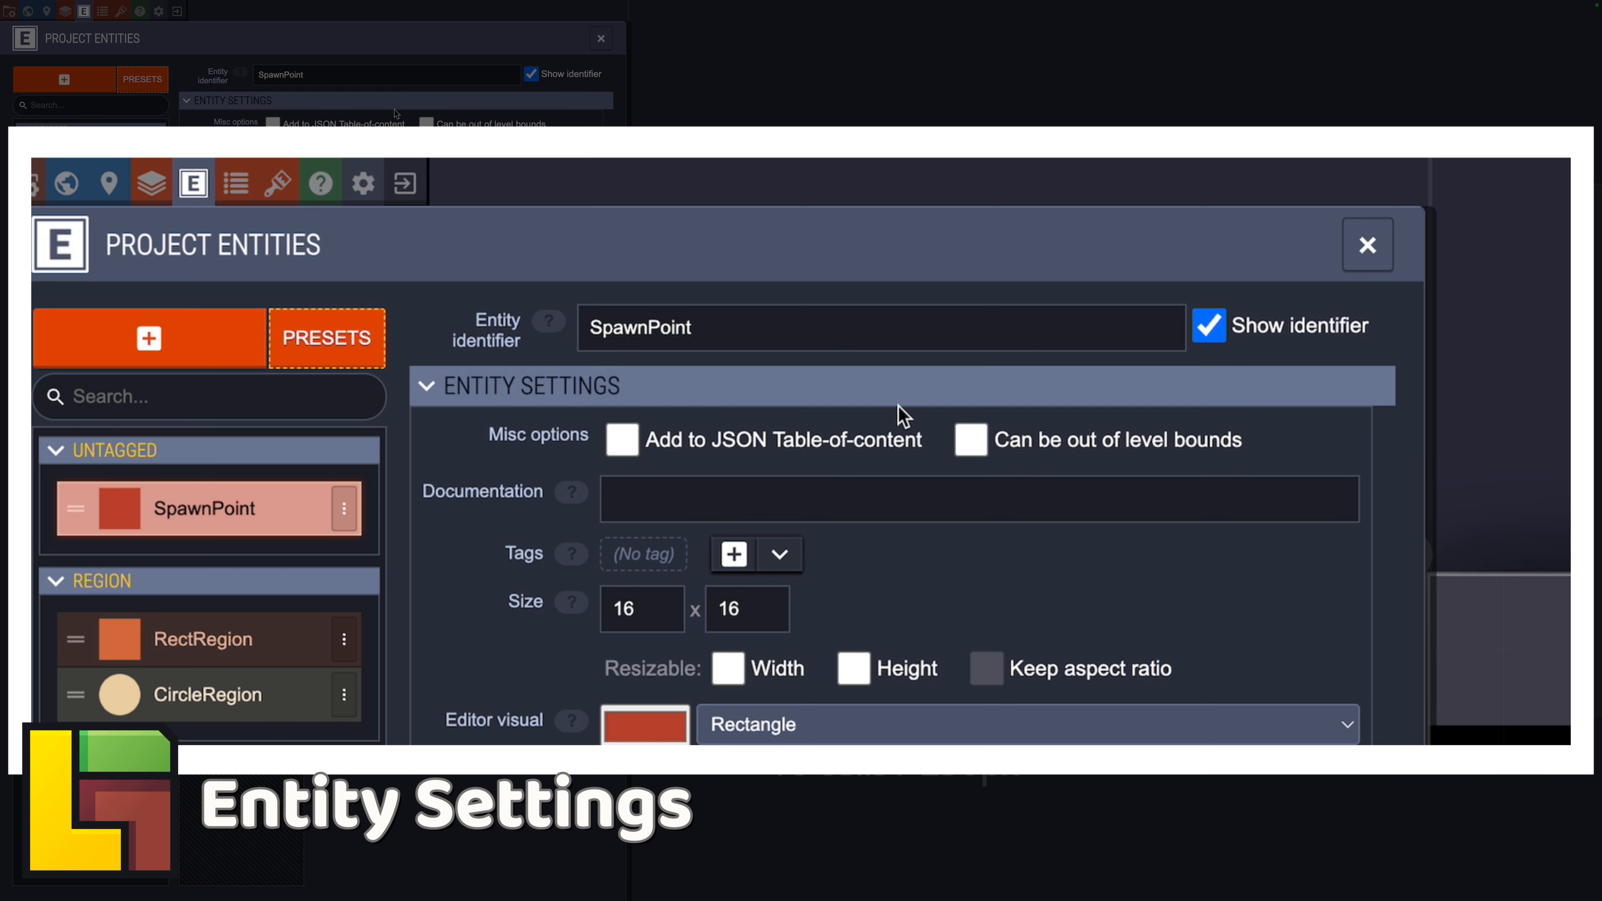
pyautogui.click(782, 455)
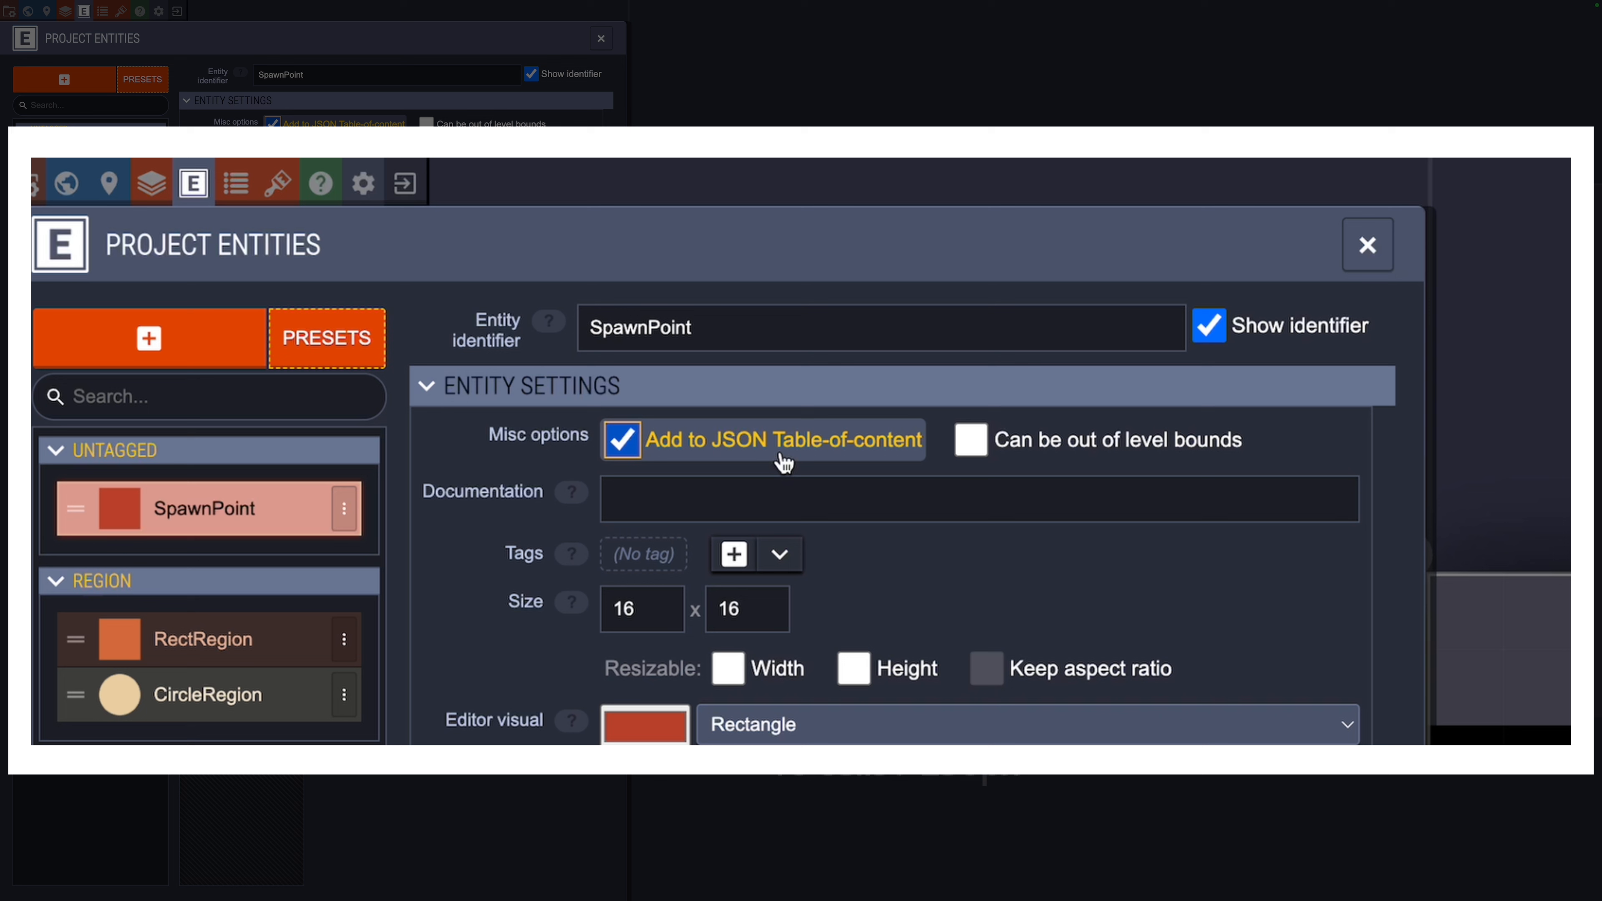
# Step: Turn off JSON Table-of-content and demo an InstantDeath strip stretched past the level edge
pyautogui.click(784, 463)
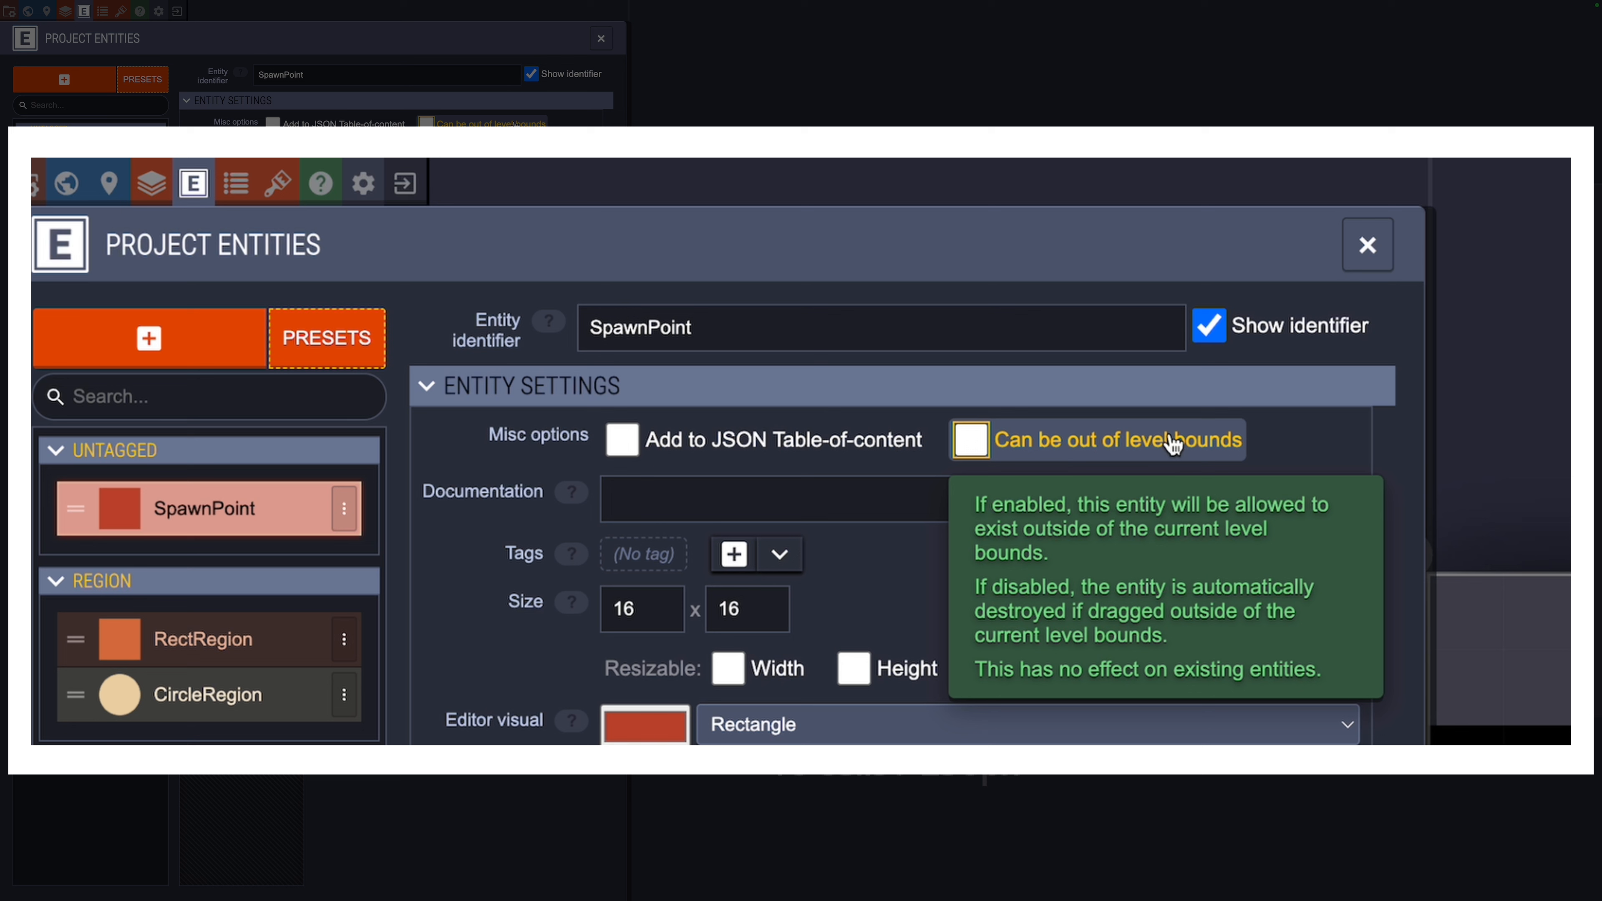
pyautogui.click(1174, 445)
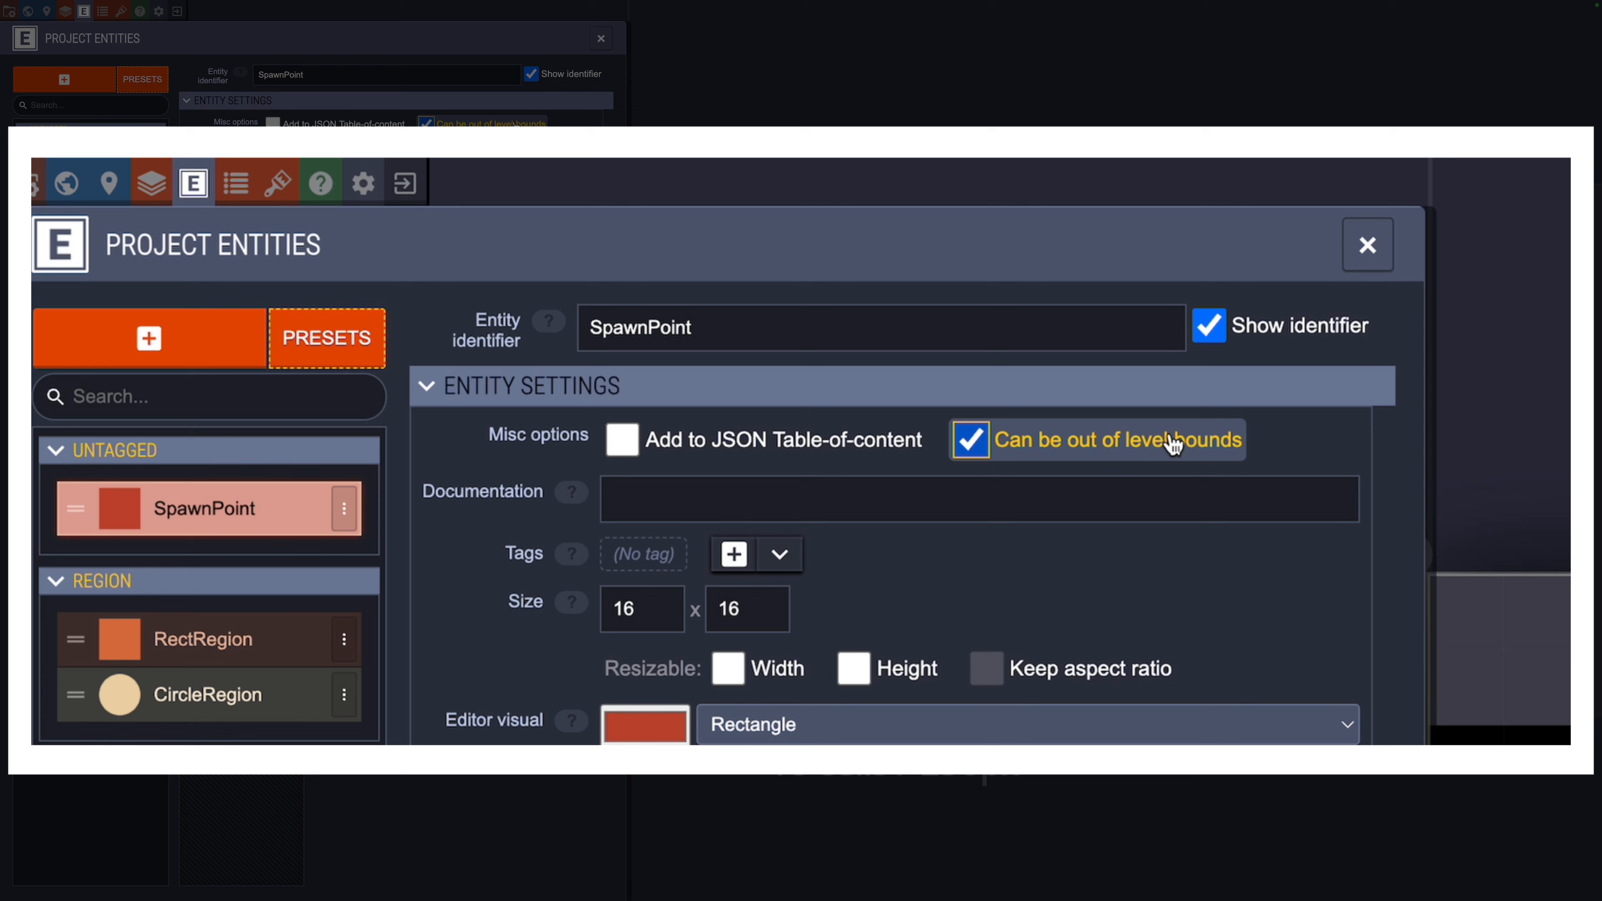
pyautogui.moveTo(562, 600)
pyautogui.mouseDown()
pyautogui.moveTo(1370, 590)
pyautogui.moveTo(1381, 628)
pyautogui.mouseUp()
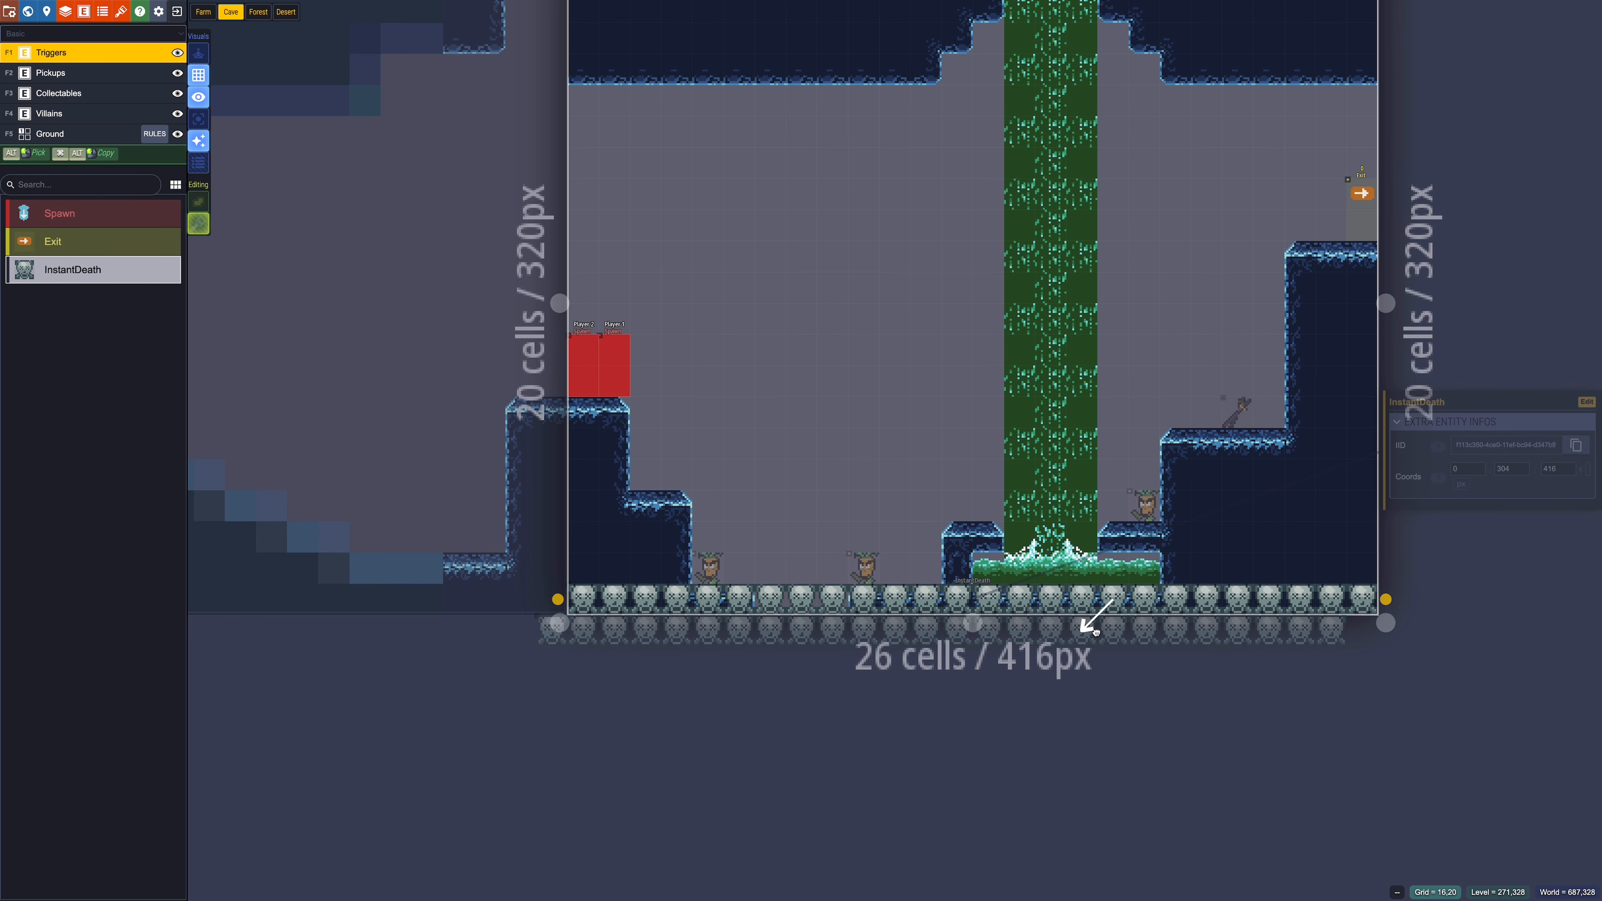
pyautogui.press('Escape')
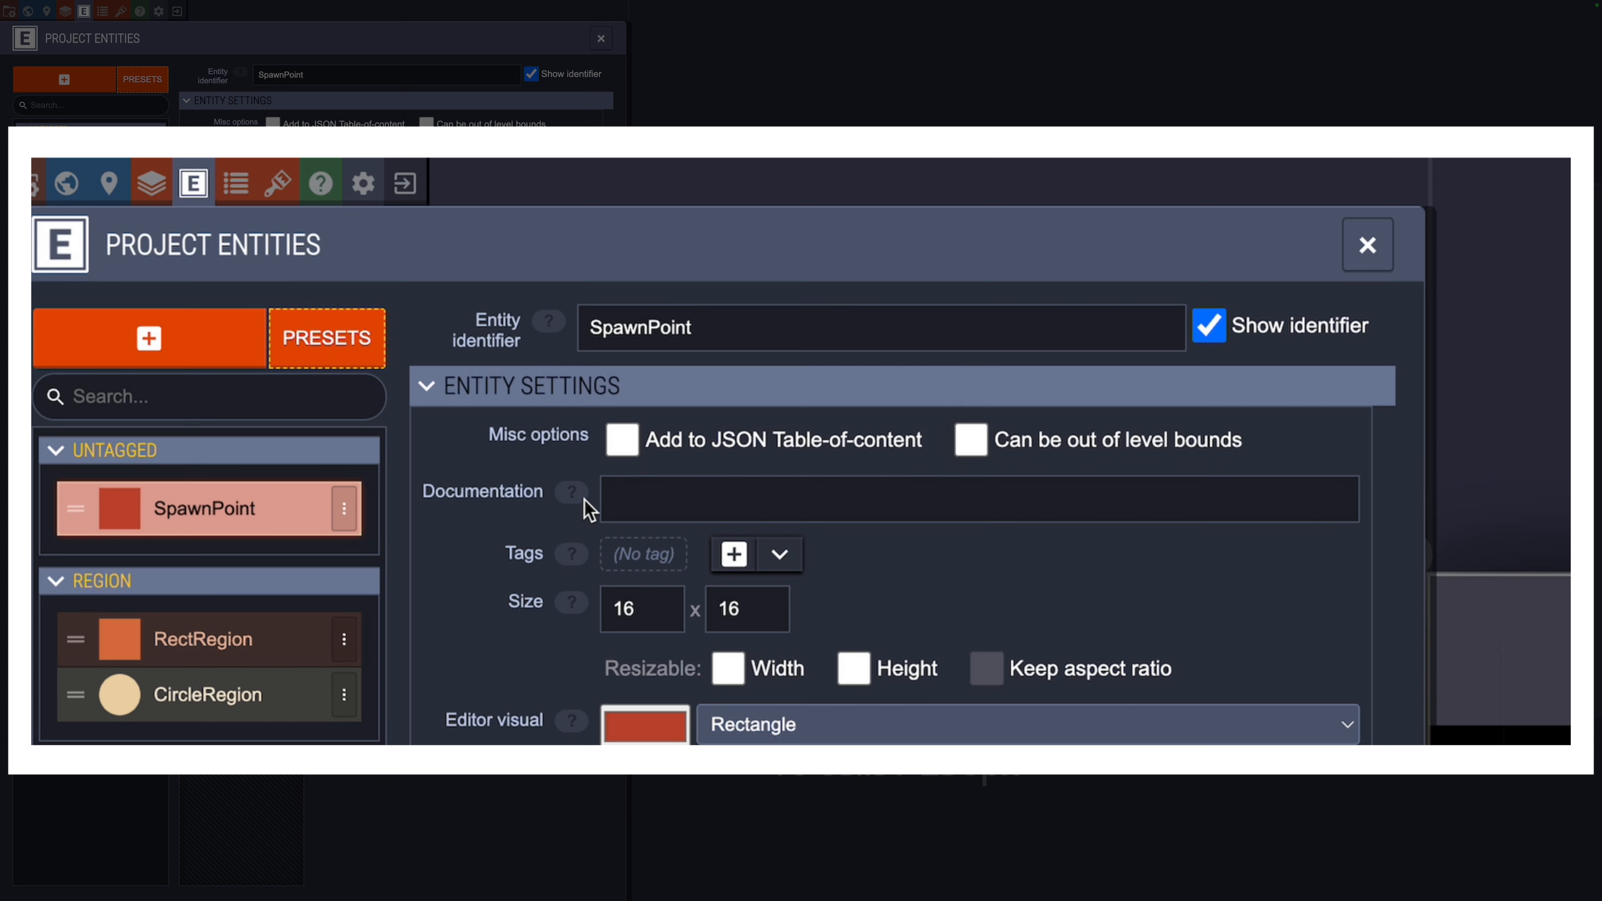
pyautogui.moveTo(581, 499)
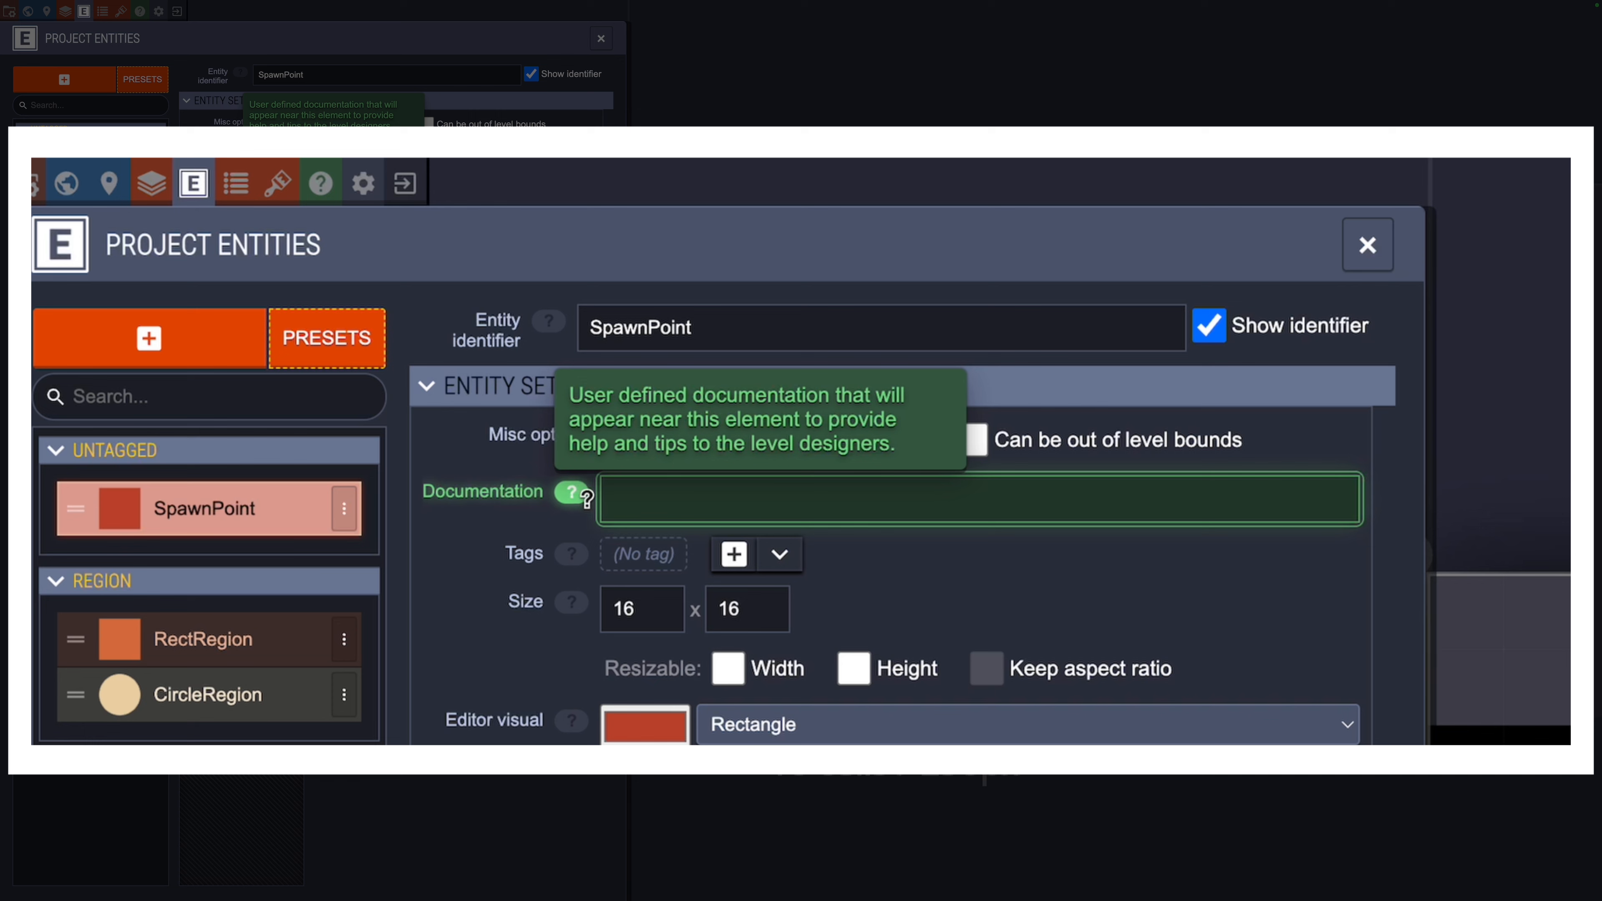
# Step: Document SpawnPoint as 'Players spawn here' and give it the Triggers tag
pyautogui.click(722, 499)
pyautogui.write('Players spawn here')
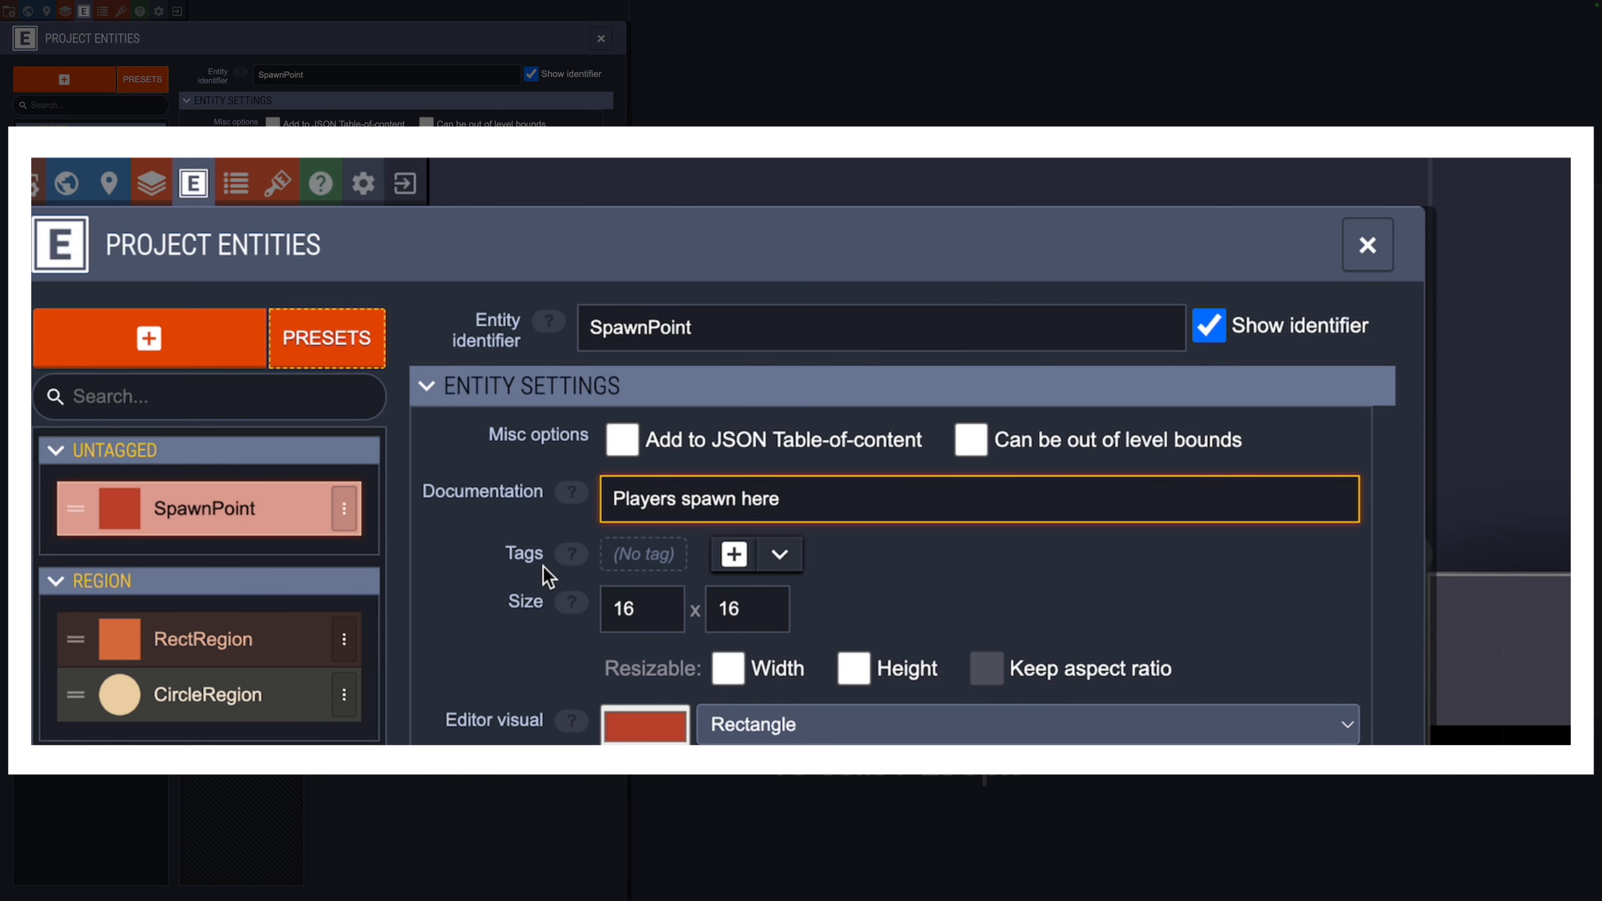
pyautogui.moveTo(562, 560)
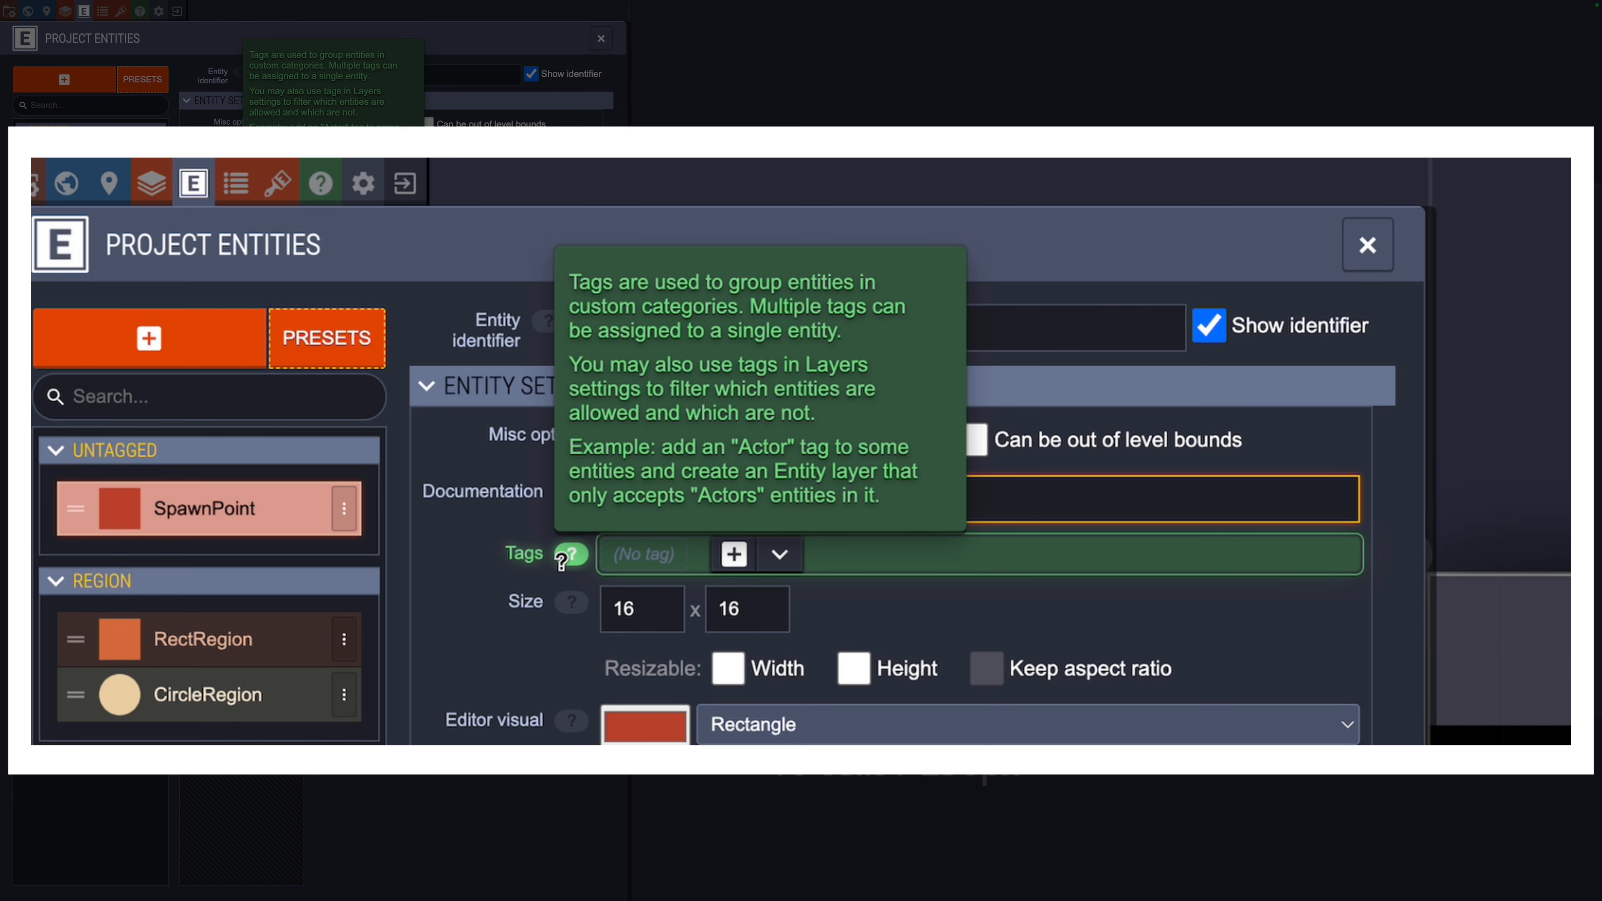
pyautogui.click(658, 555)
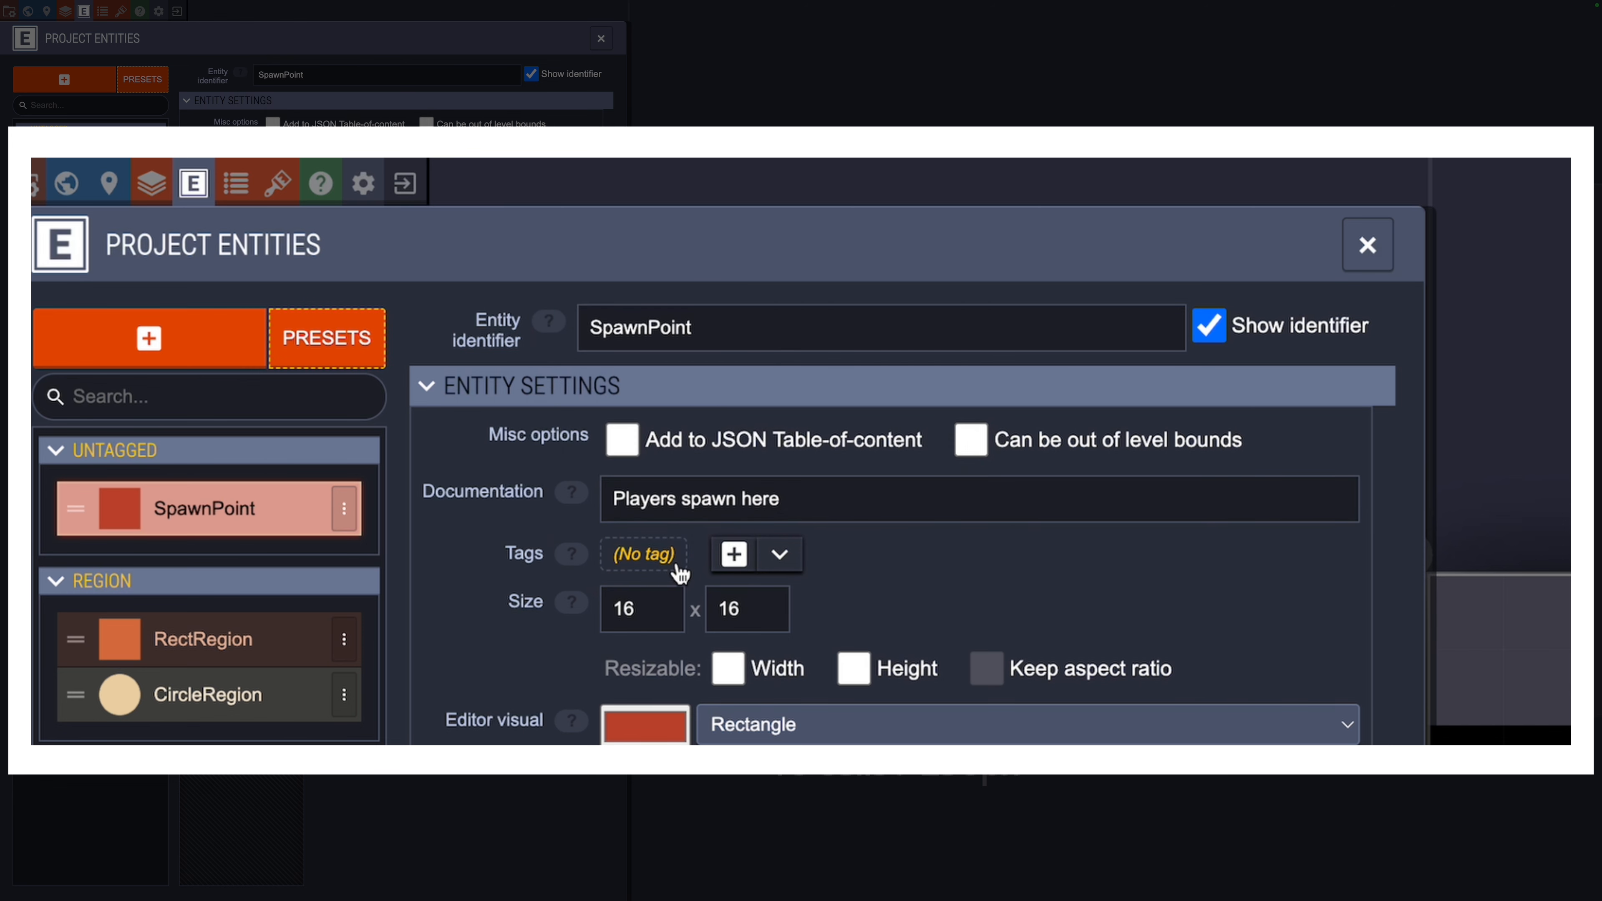
pyautogui.write('Triggers')
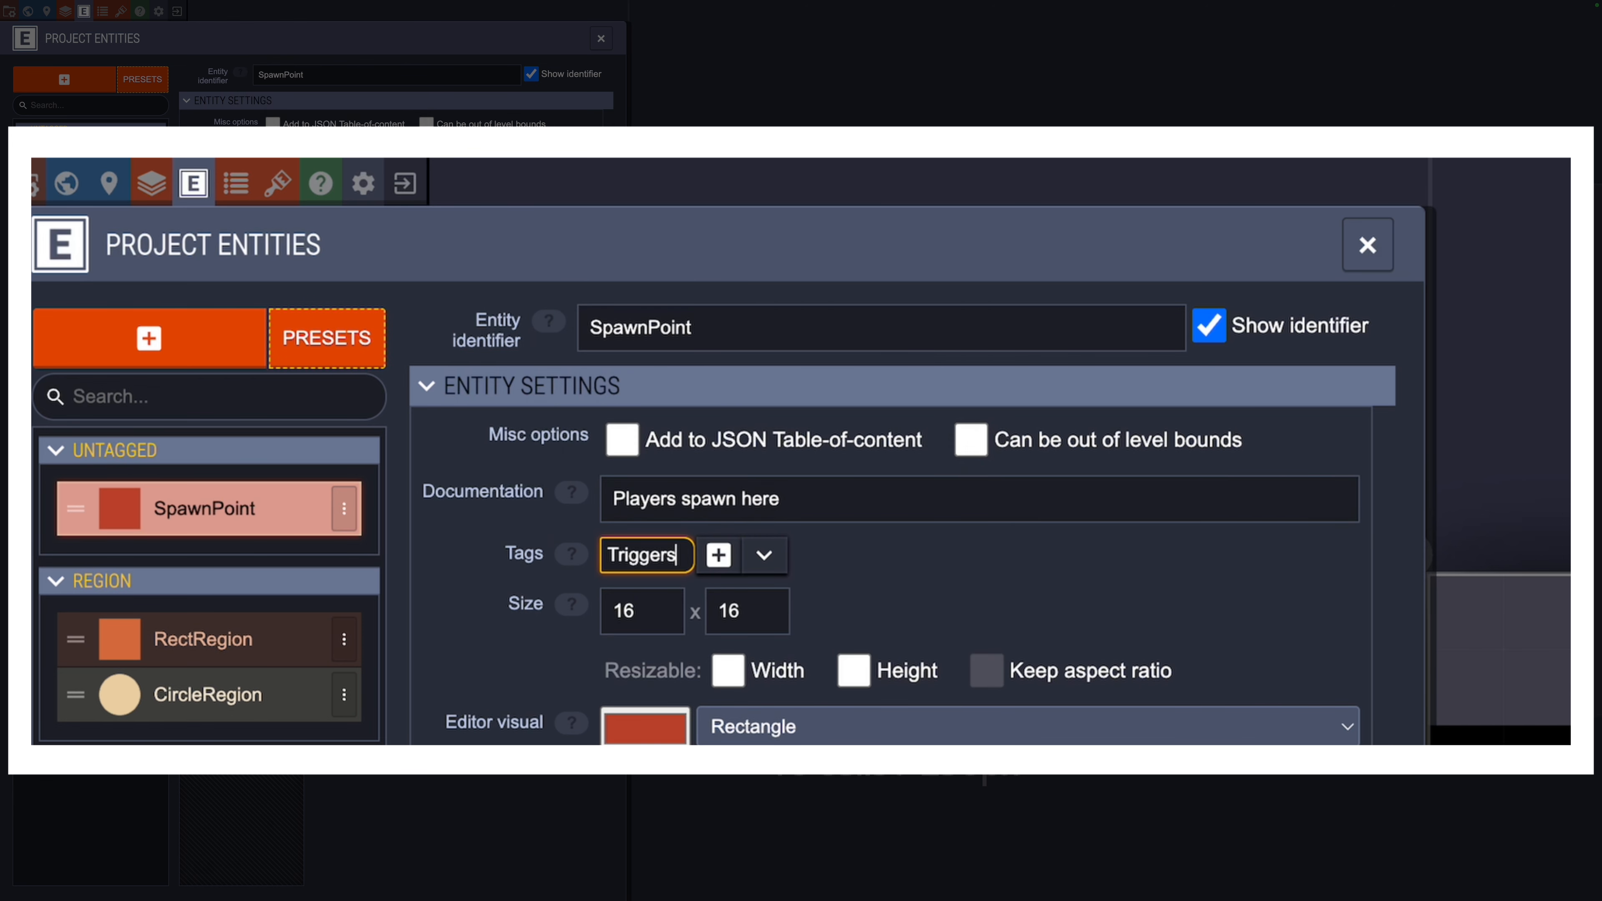
pyautogui.press('Return')
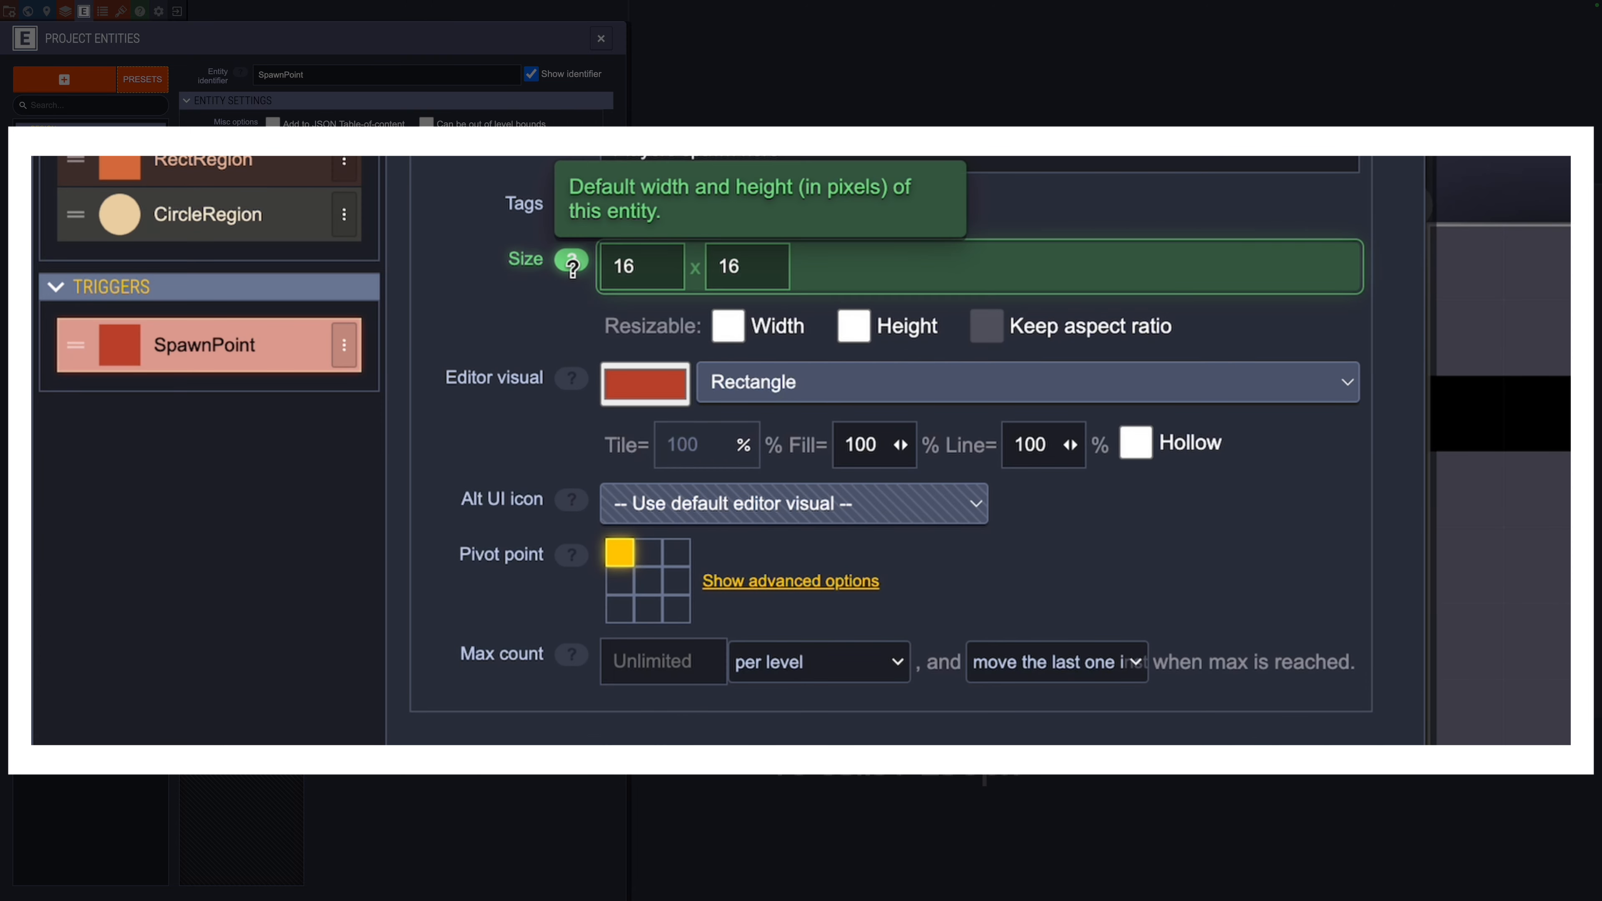
# Step: Set SpawnPoint's size to 16 x 32 and make it resizable horizontally and vertically
pyautogui.doubleClick(661, 264)
pyautogui.press('Tab')
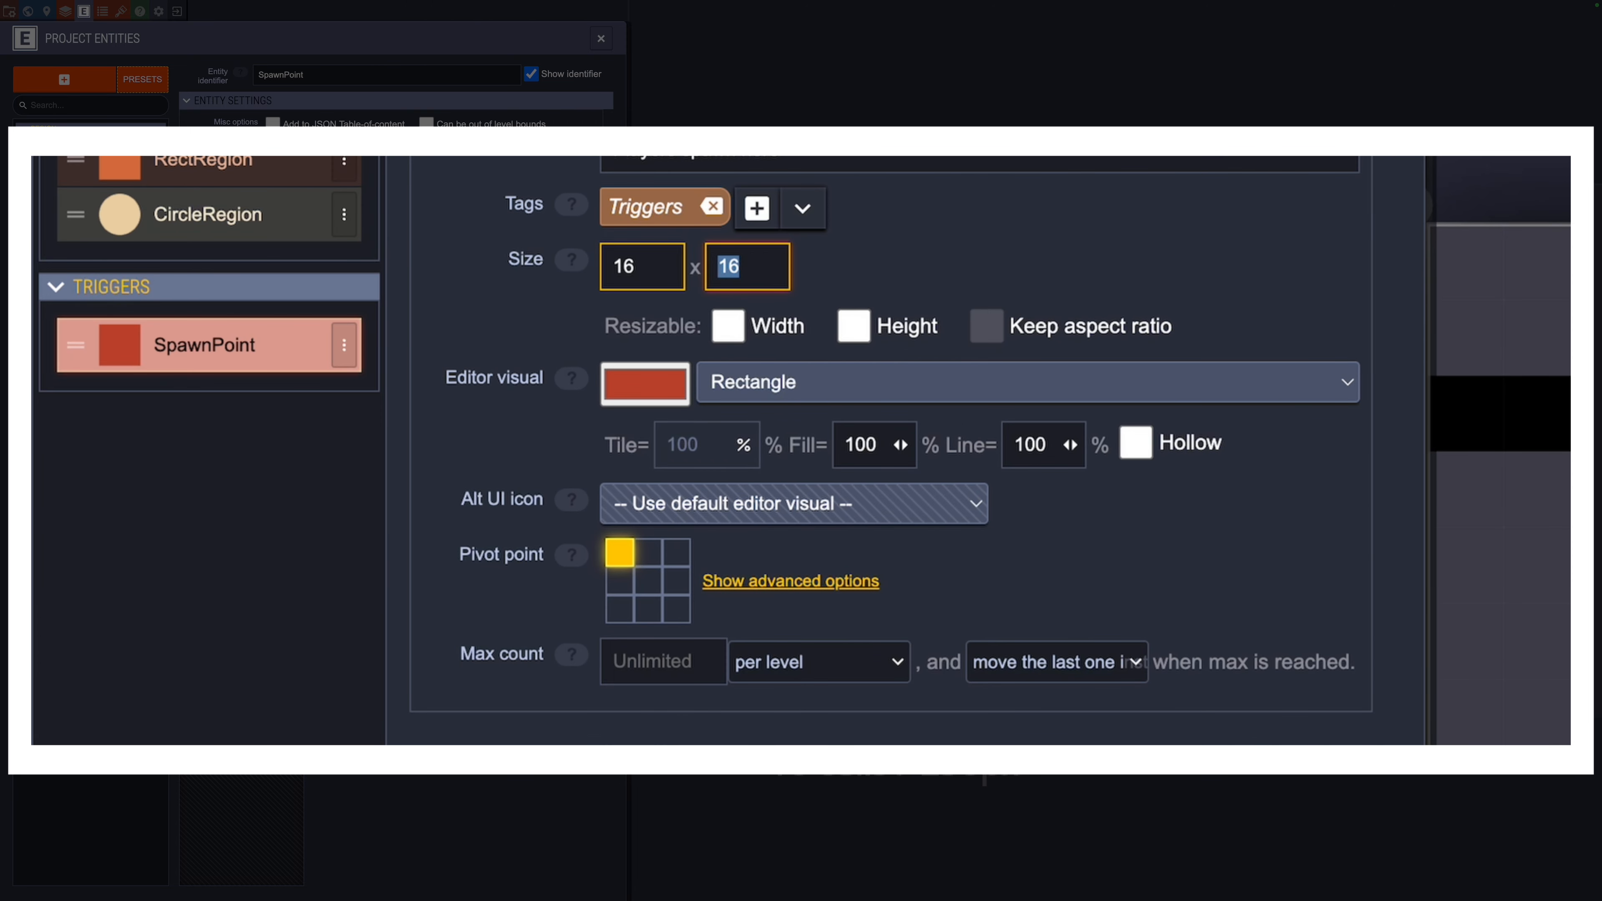
pyautogui.write('32')
pyautogui.press('Tab')
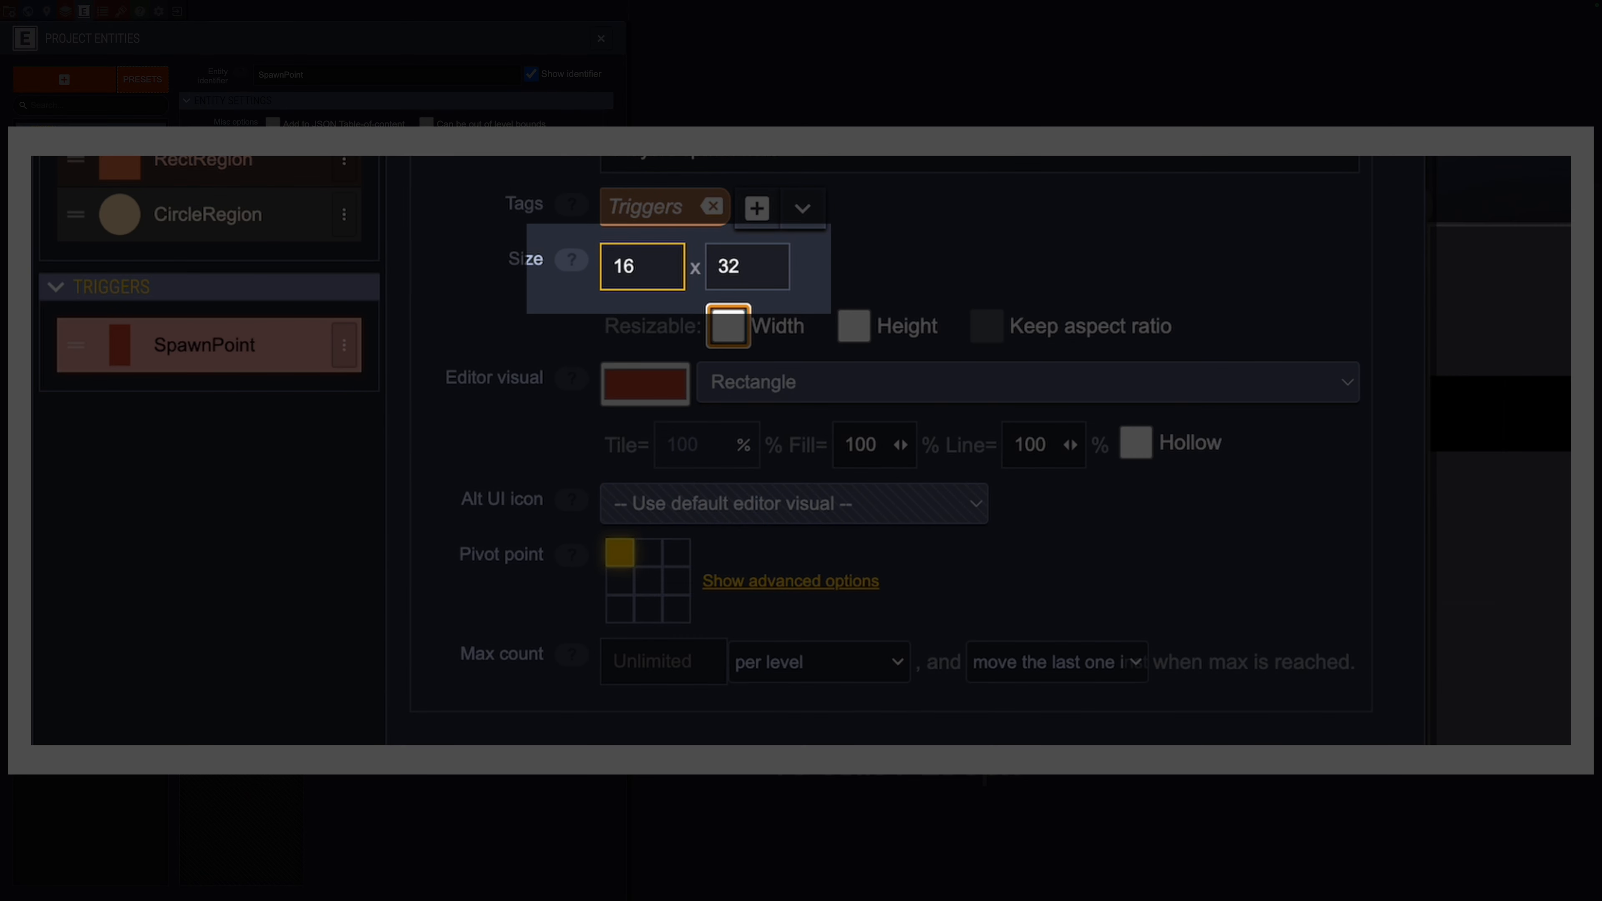
pyautogui.press('space')
pyautogui.press('Tab')
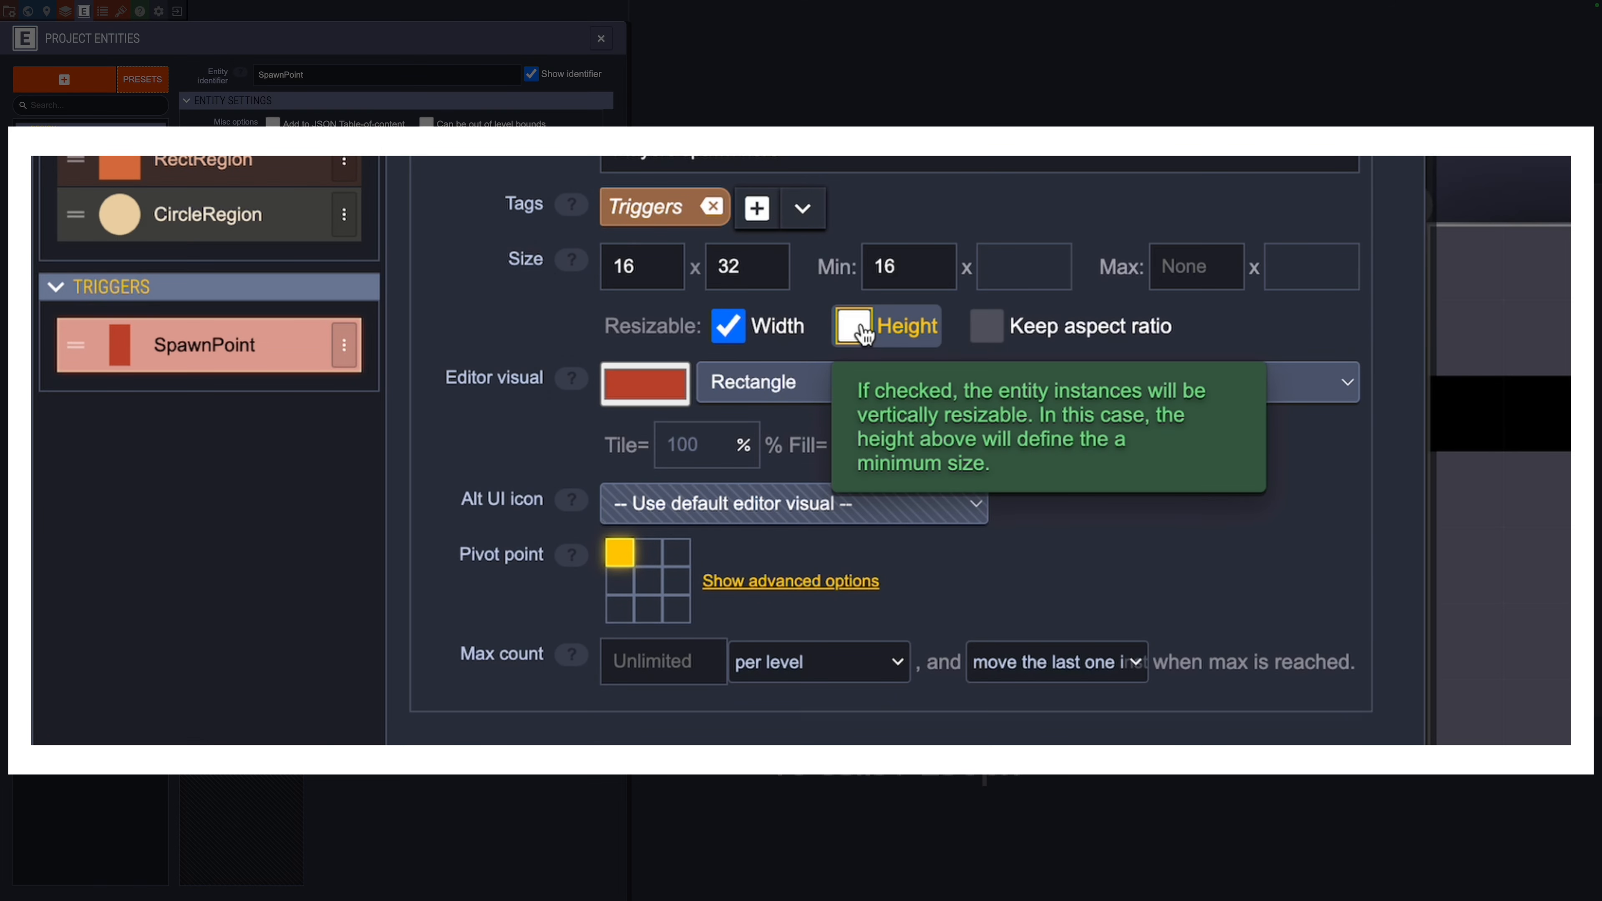
pyautogui.click(858, 330)
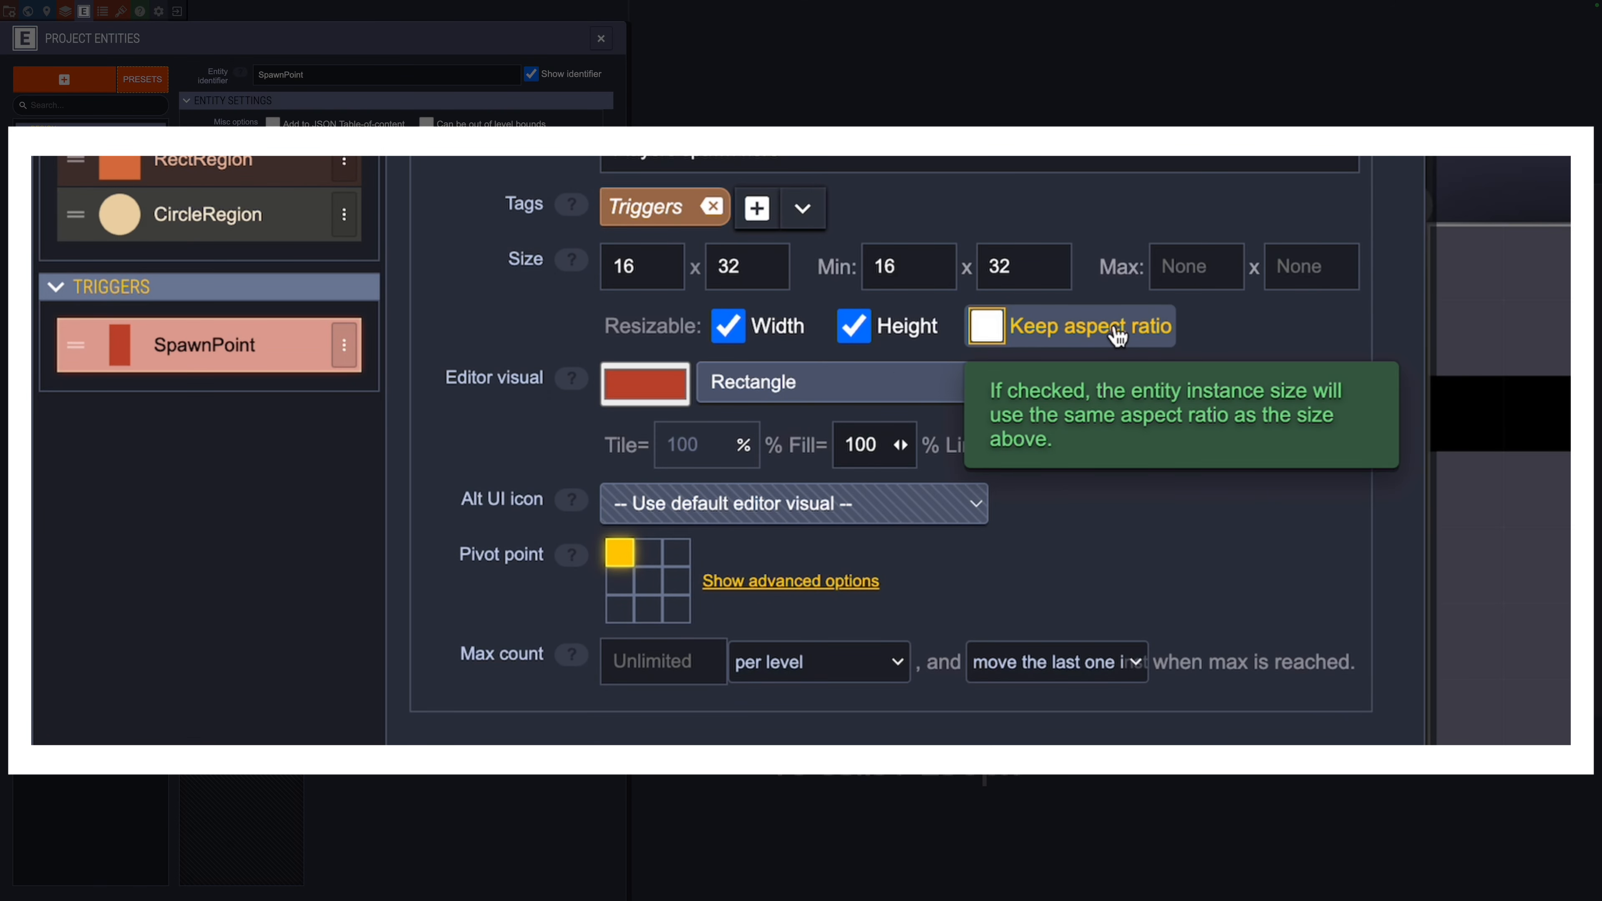
# Step: Finish with Resizable Width, Resizable Height and Keep aspect ratio all turned on
pyautogui.click(1119, 337)
pyautogui.click(1119, 337)
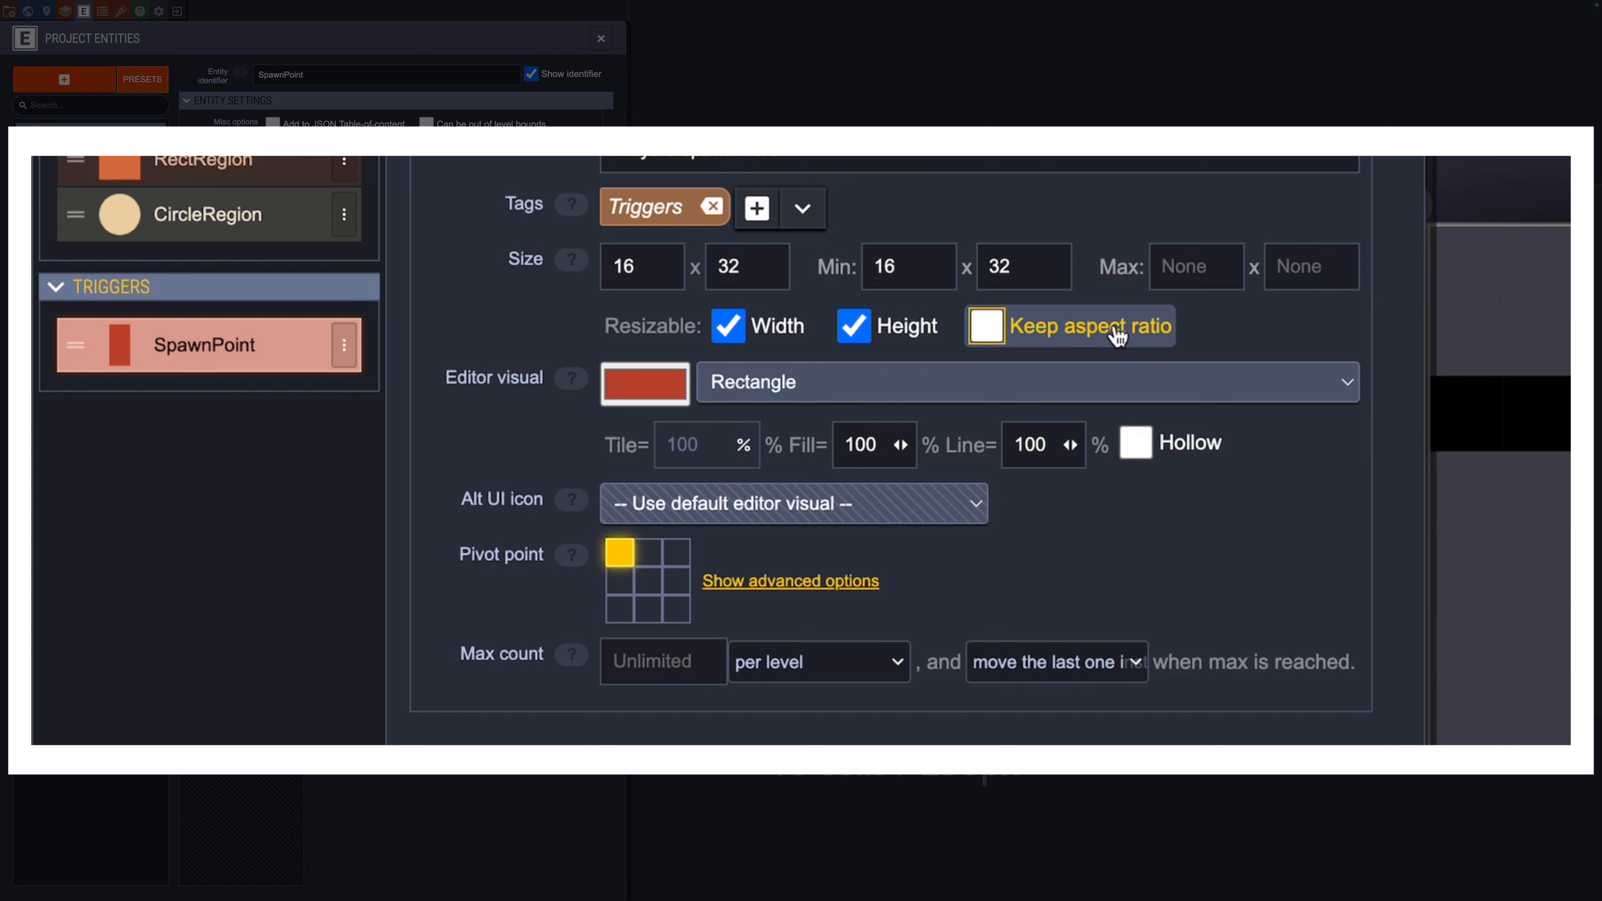
pyautogui.click(935, 340)
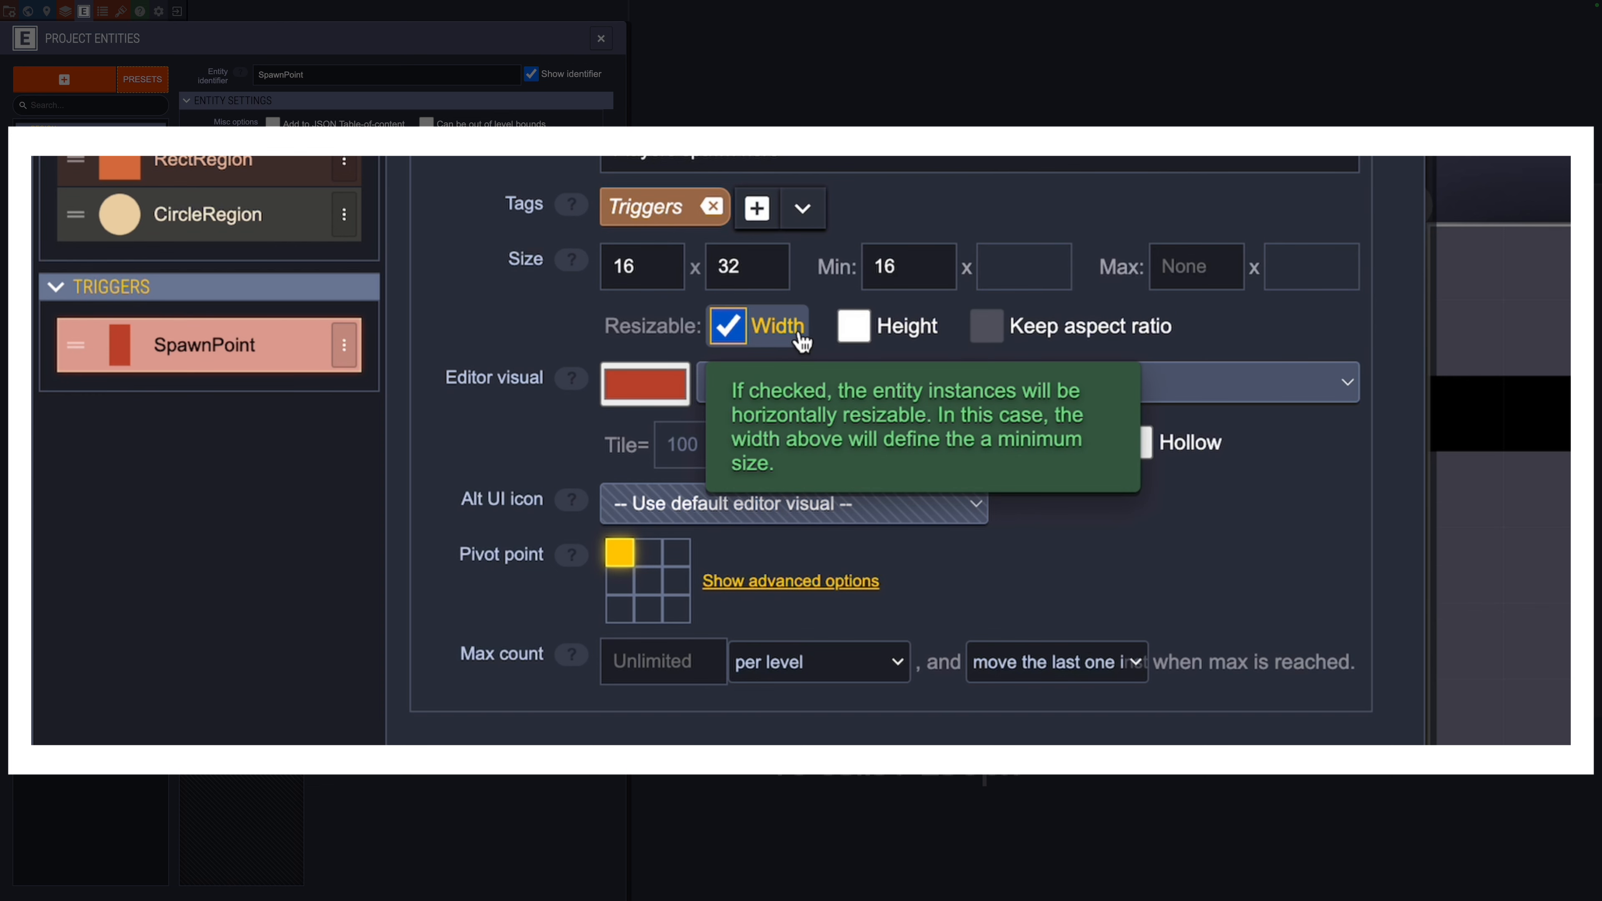
pyautogui.click(759, 332)
pyautogui.click(759, 333)
pyautogui.click(918, 333)
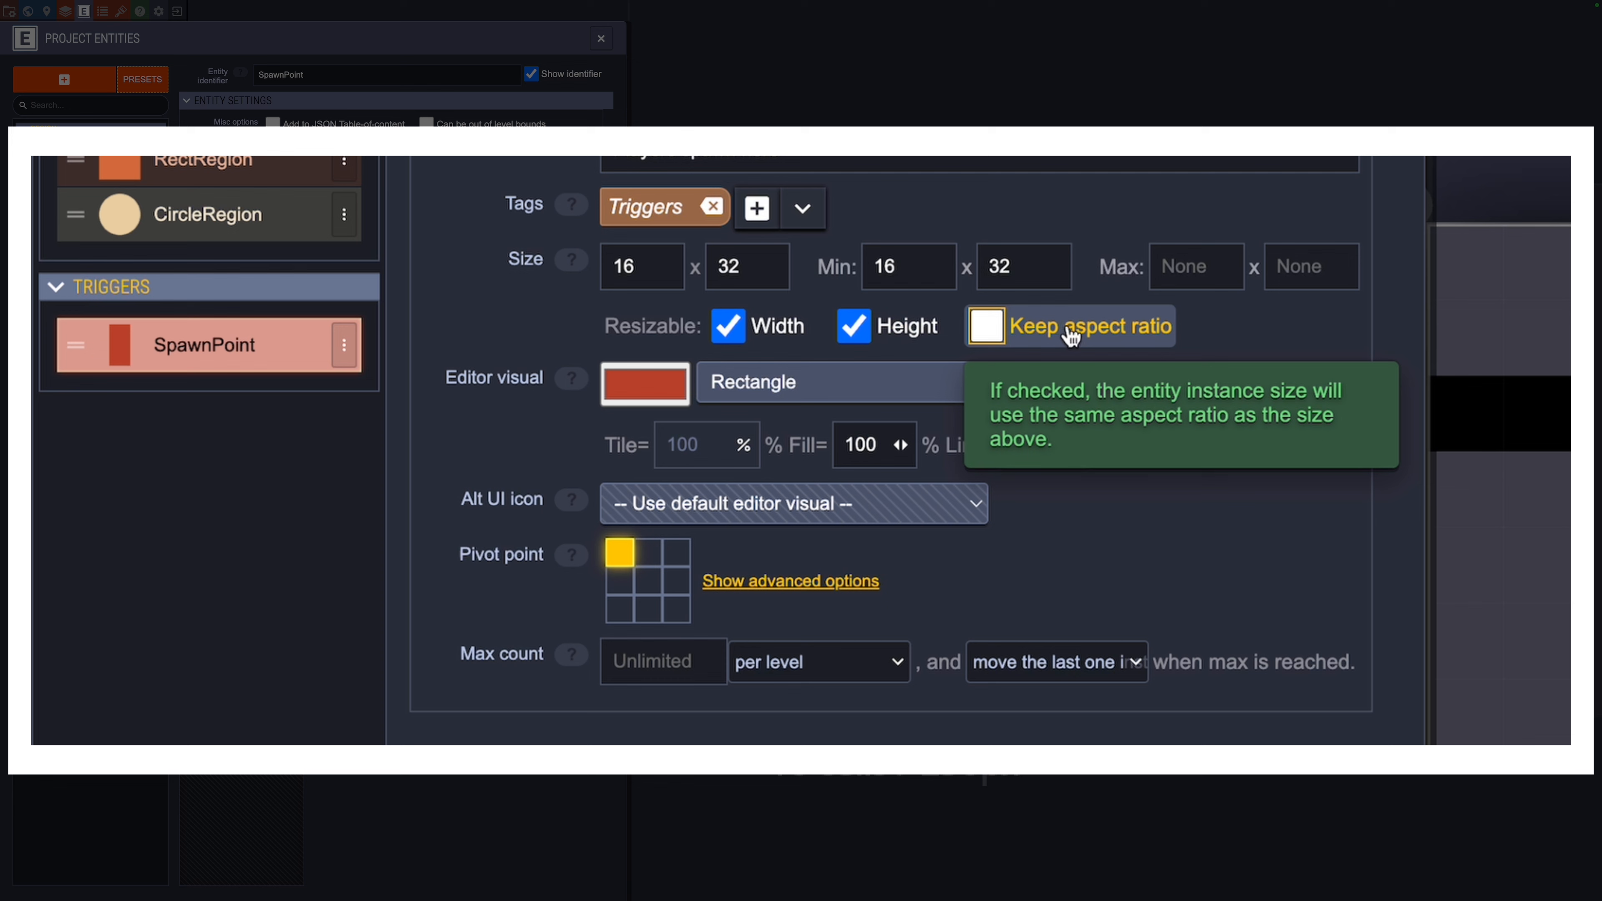
pyautogui.click(1118, 338)
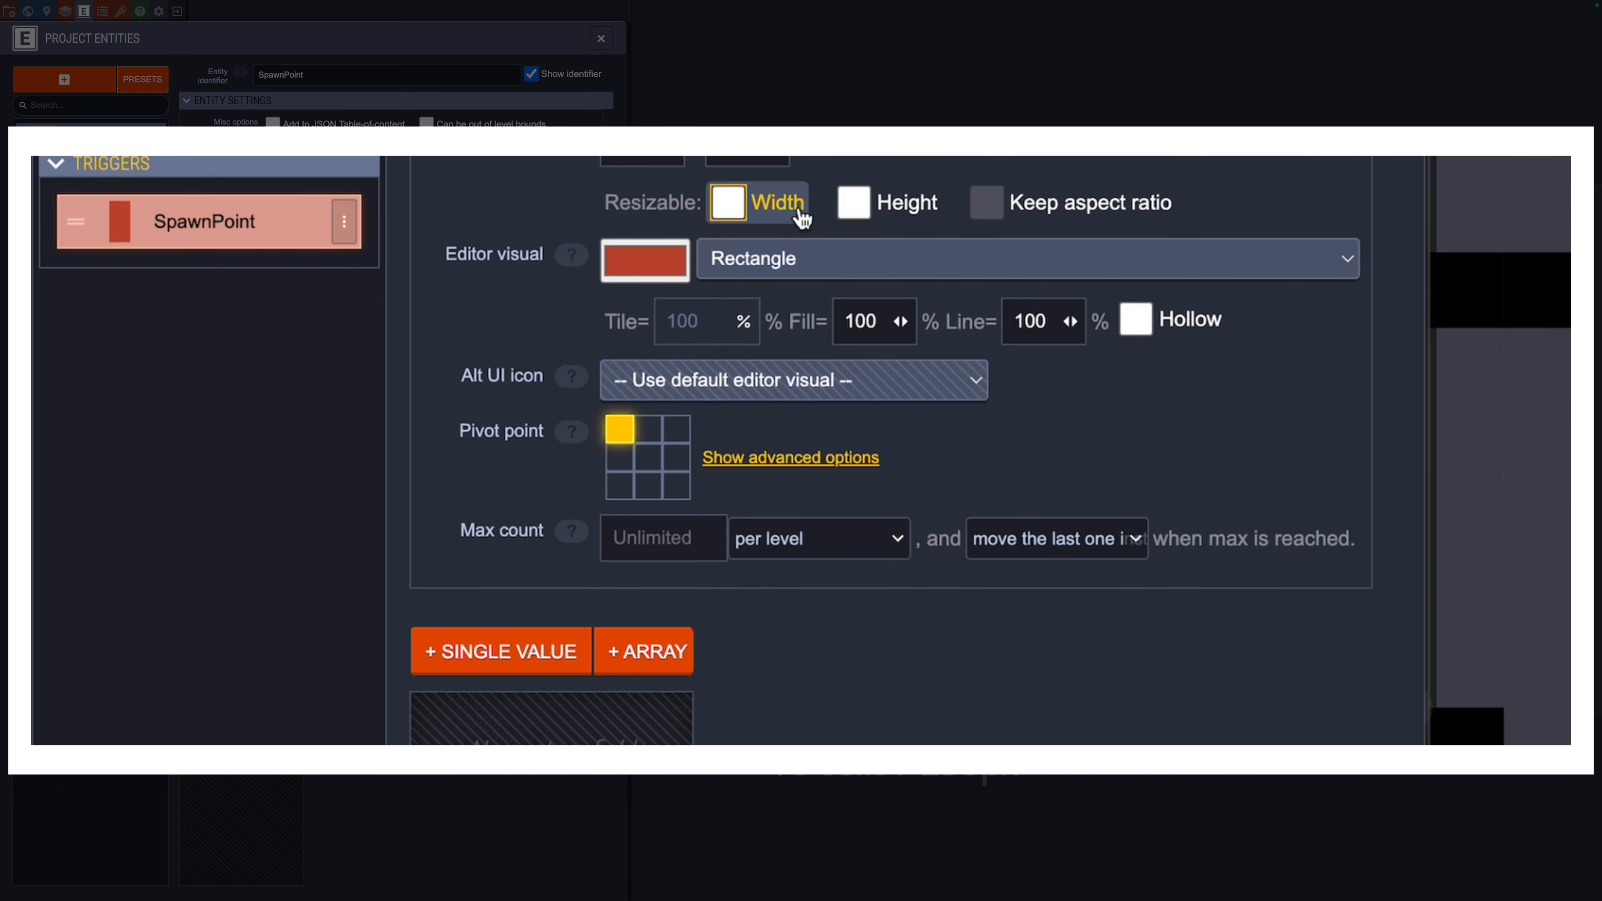
# Step: Switch the editor visual to FinalBossBlues internal icons using the yellow down-arrow tile
pyautogui.moveTo(570, 259)
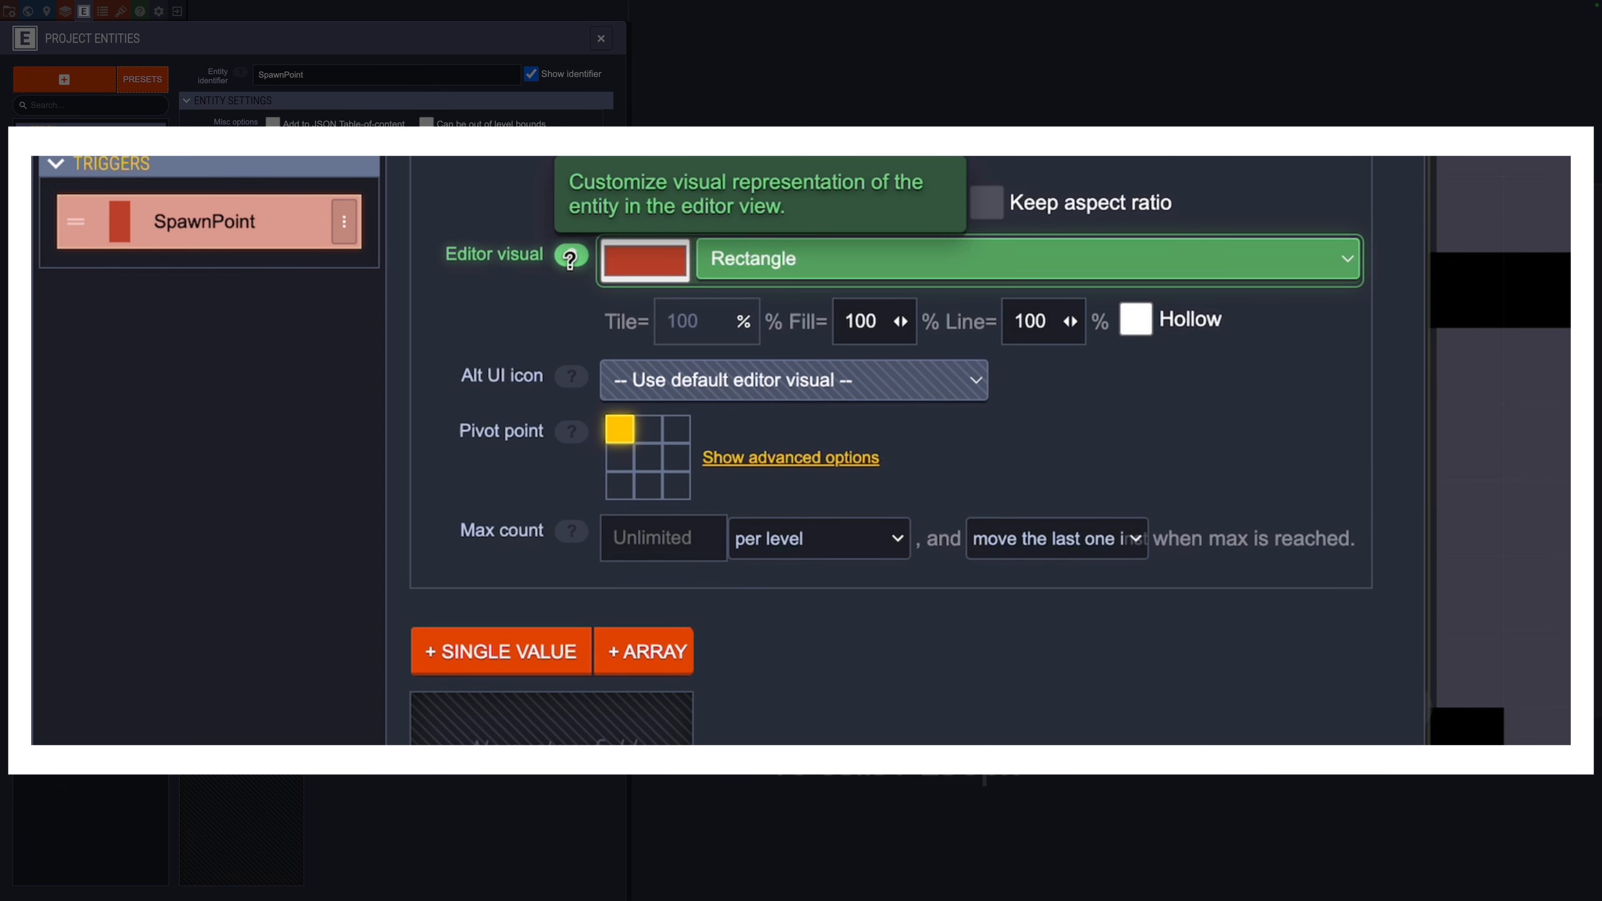
pyautogui.click(654, 279)
pyautogui.click(1239, 265)
pyautogui.click(1268, 263)
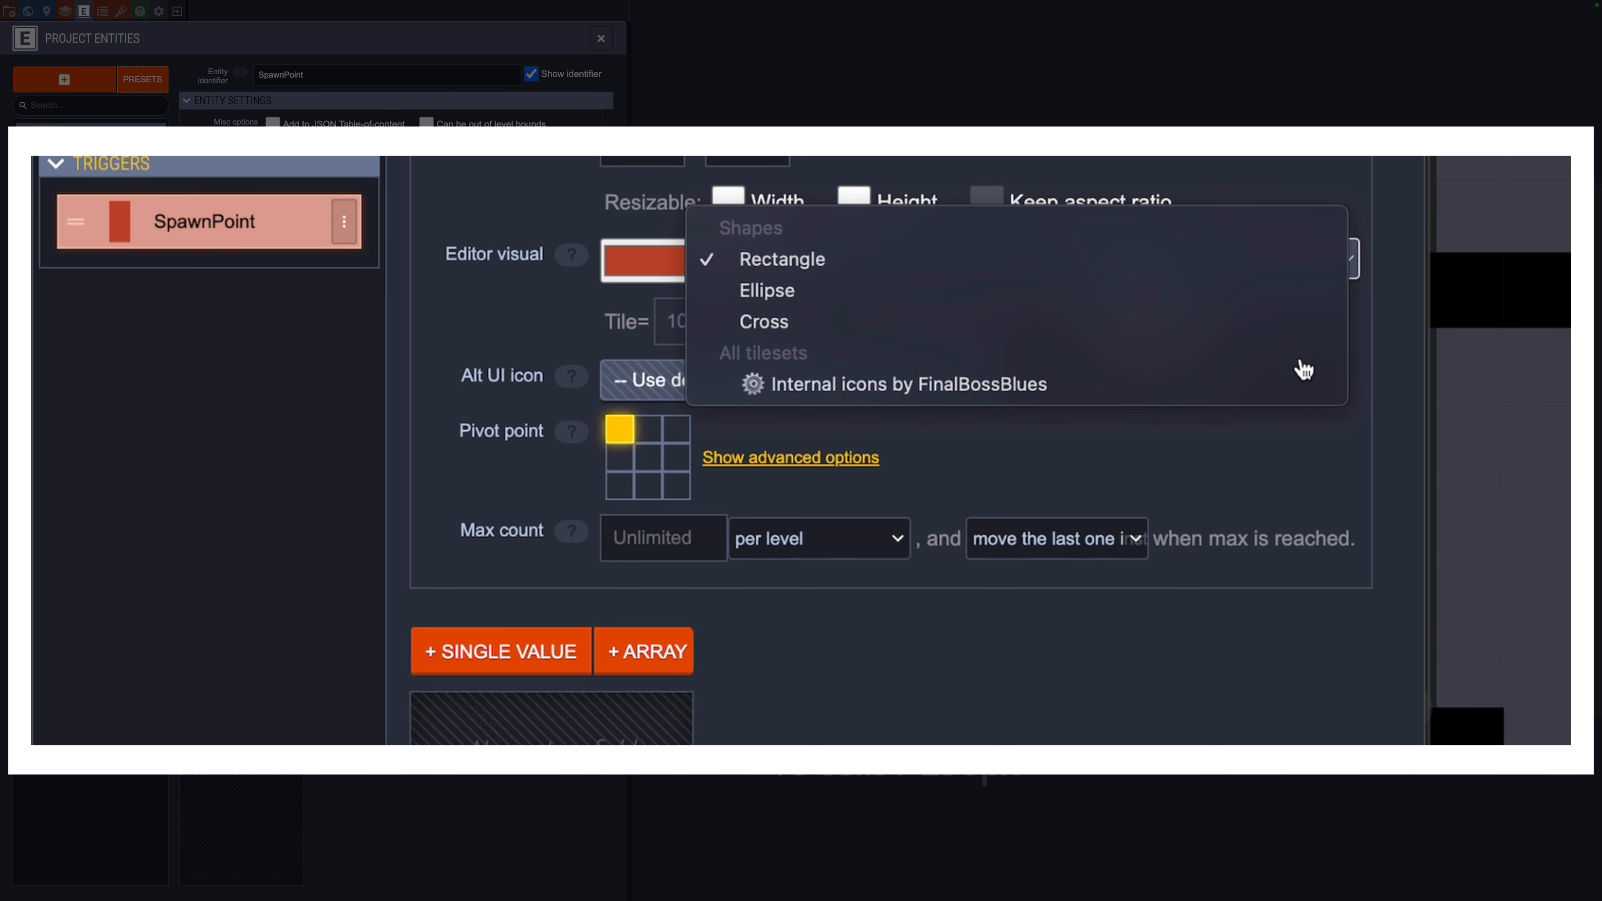
pyautogui.click(1298, 381)
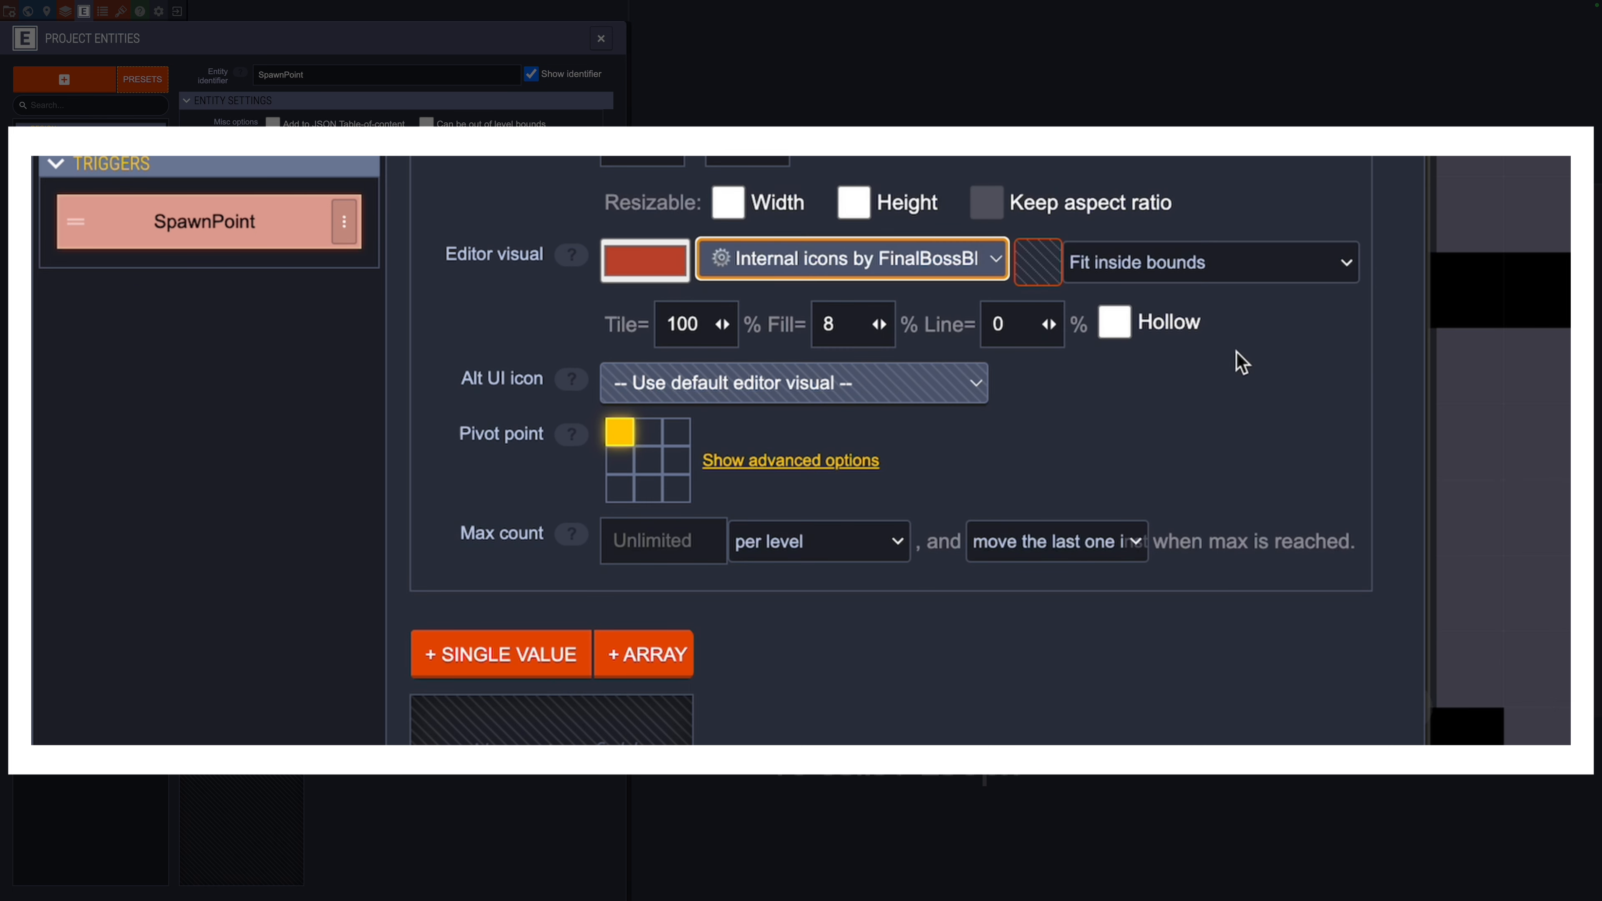
pyautogui.click(1006, 262)
pyautogui.click(1270, 200)
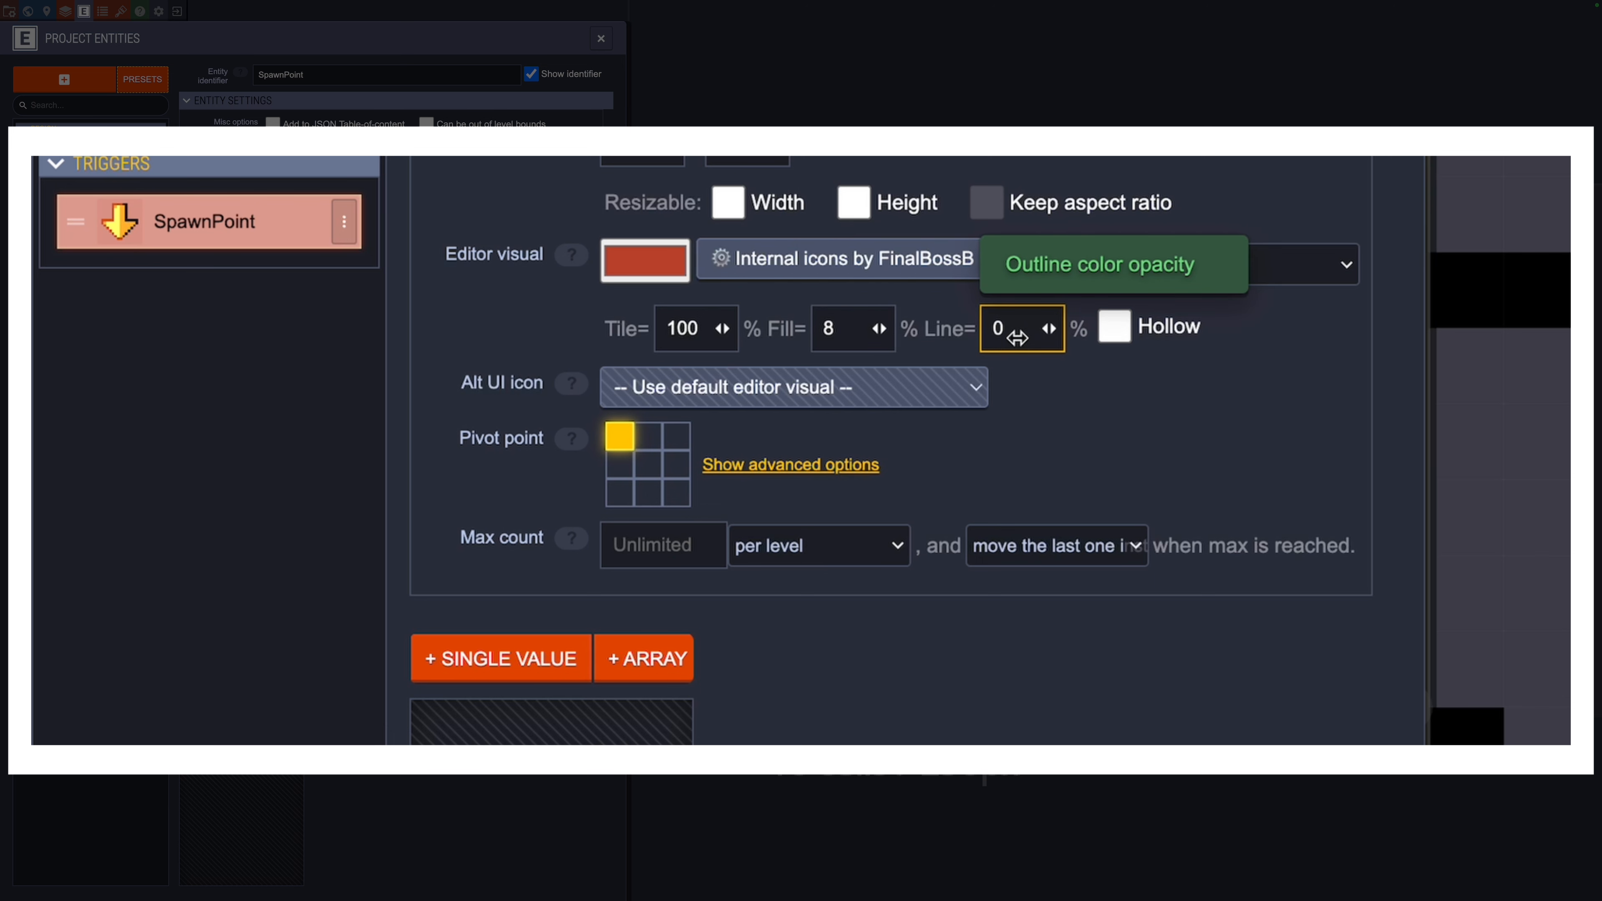
# Step: Make the down-arrow icon visual hollow
pyautogui.click(1172, 346)
pyautogui.click(1186, 345)
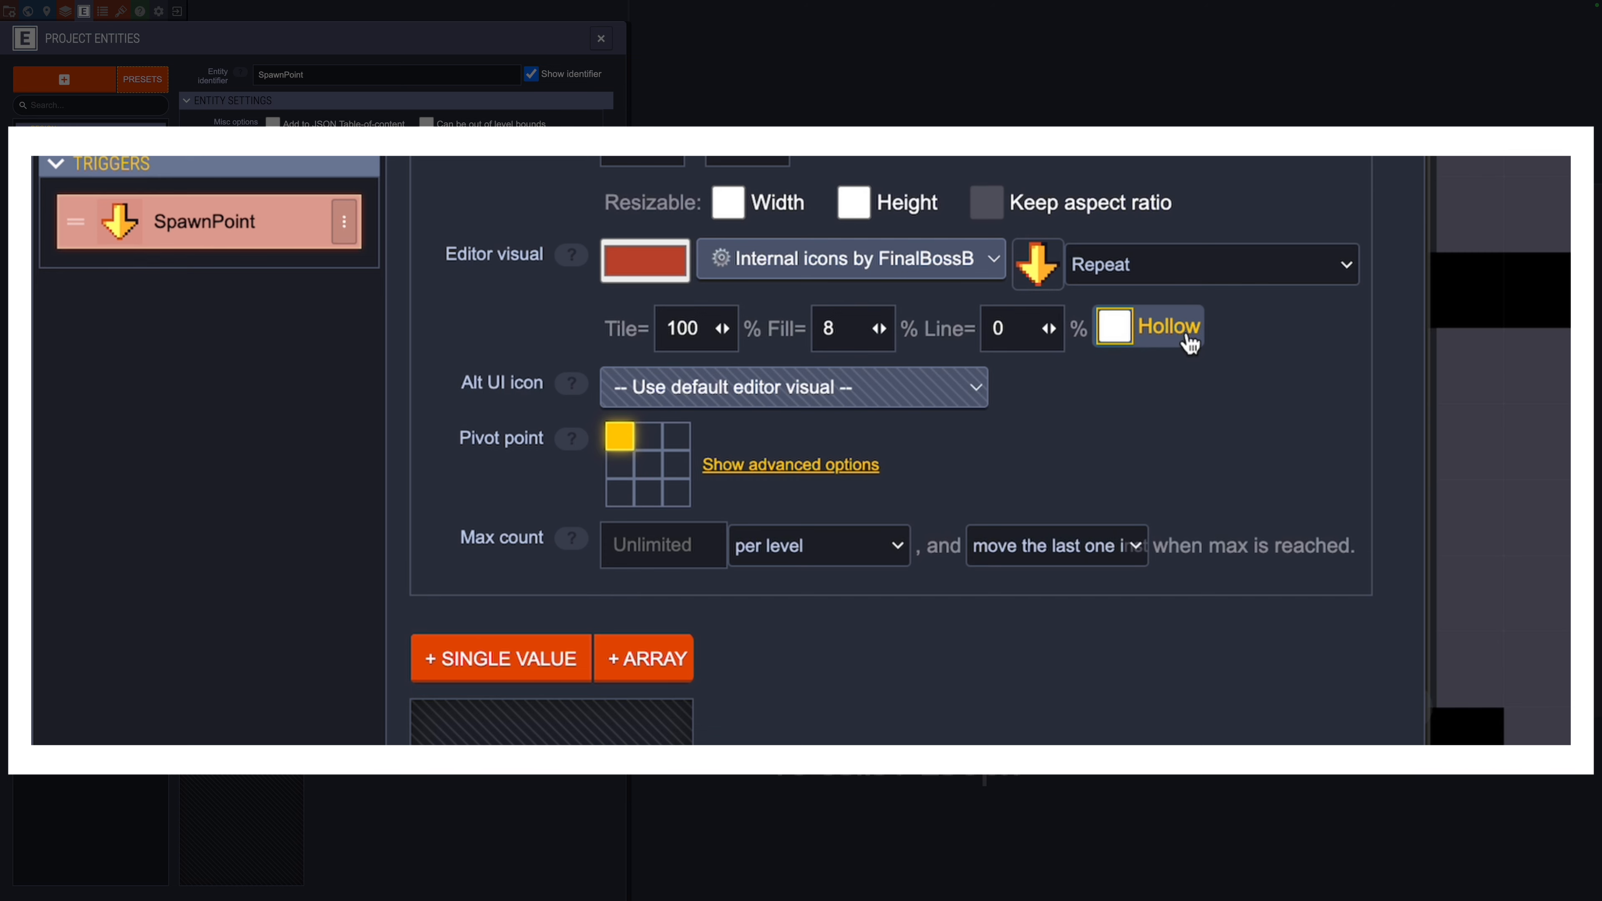
pyautogui.click(1190, 344)
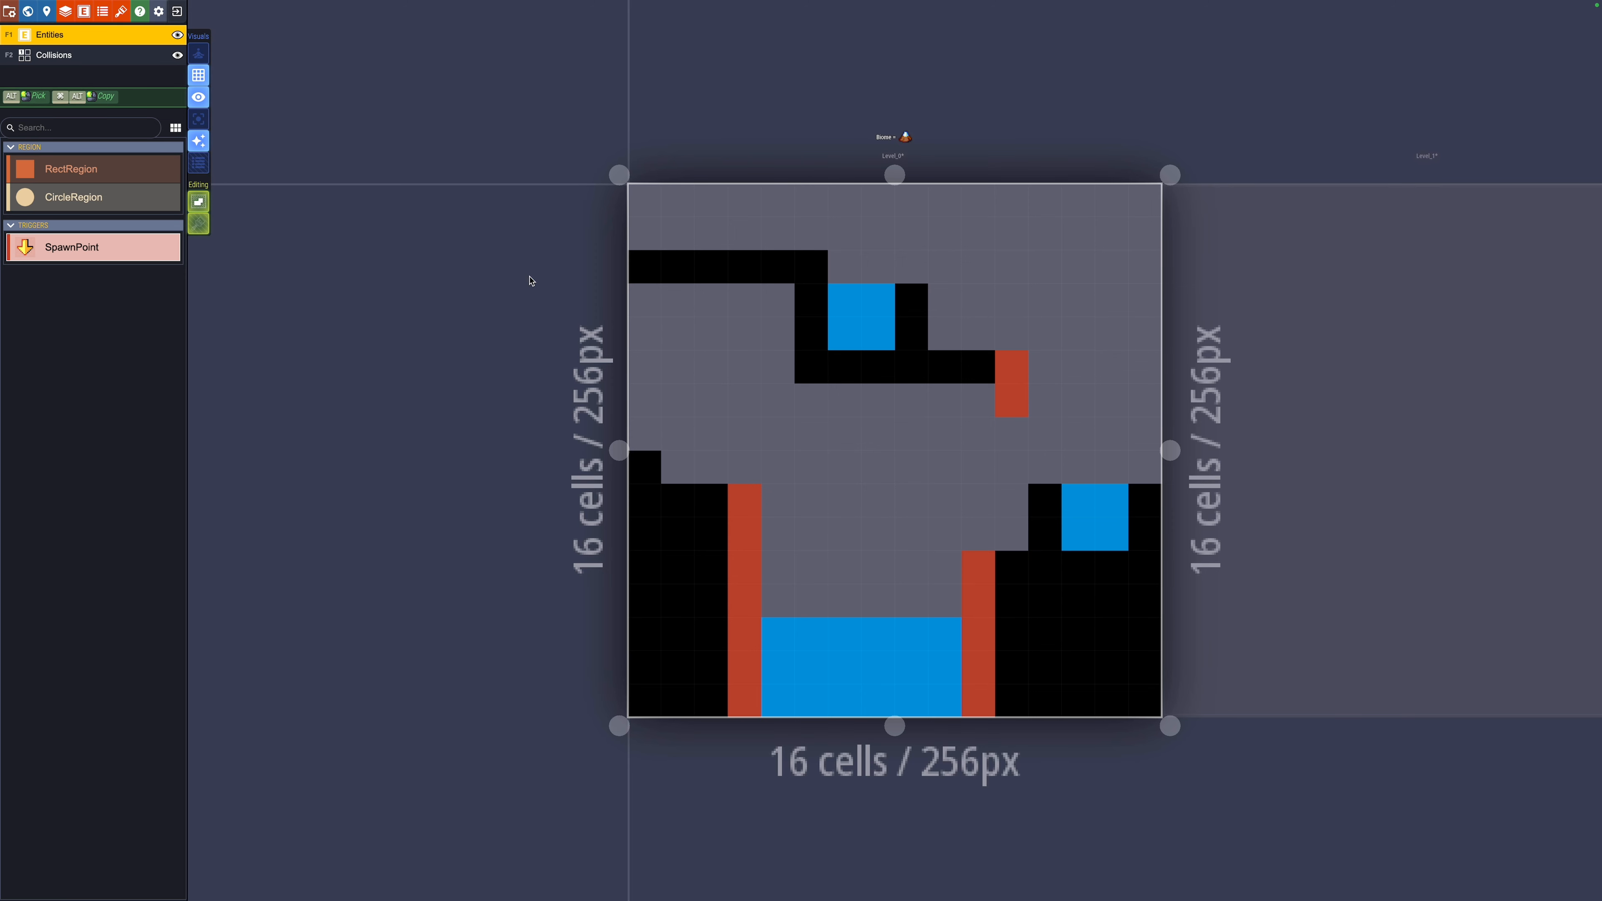
# Step: Place a SpawnPoint at the level's left edge just above the floor block, then deselect it
pyautogui.click(647, 404)
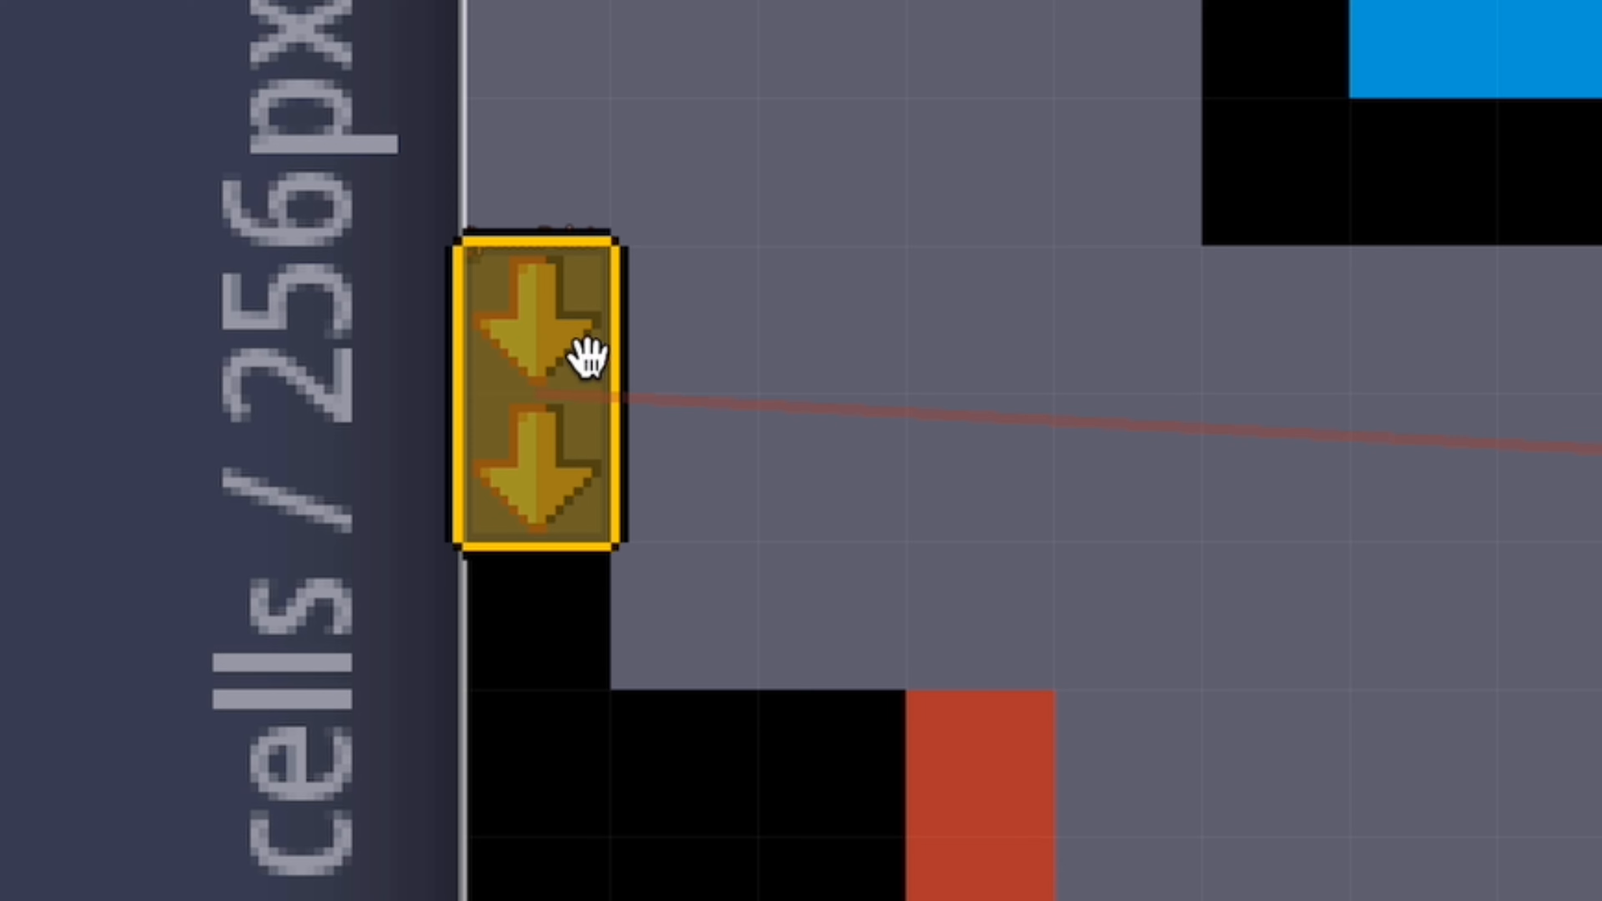
pyautogui.press('Escape')
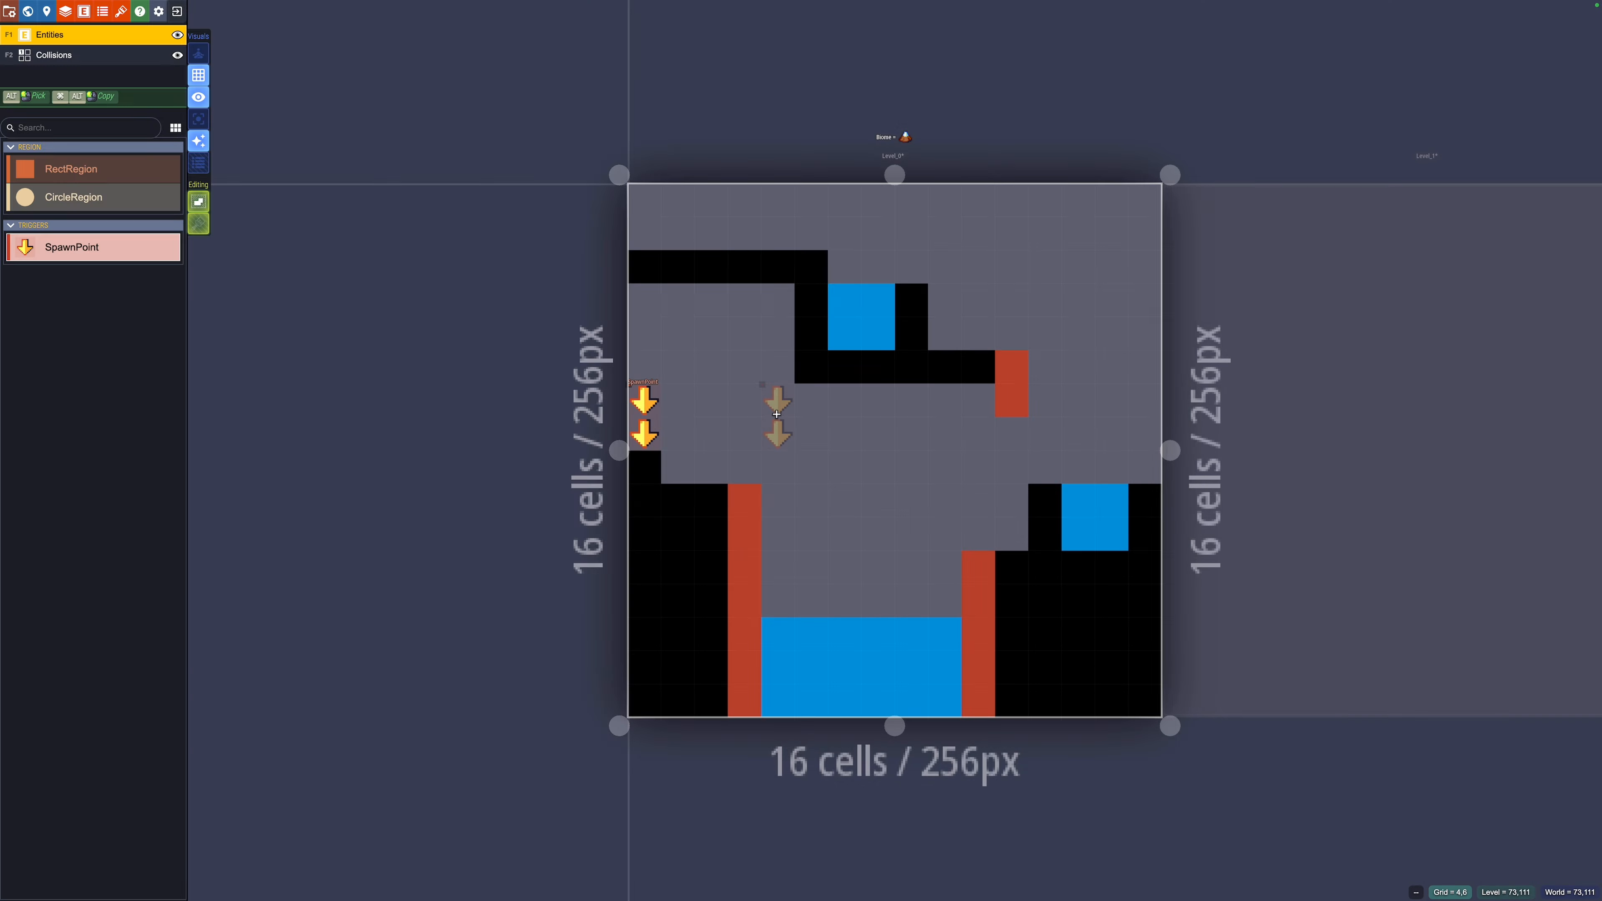
# Step: Set SpawnPoint's Alt UI icon to the blue check mark from the FinalBossBlues internal icons
pyautogui.press('e')
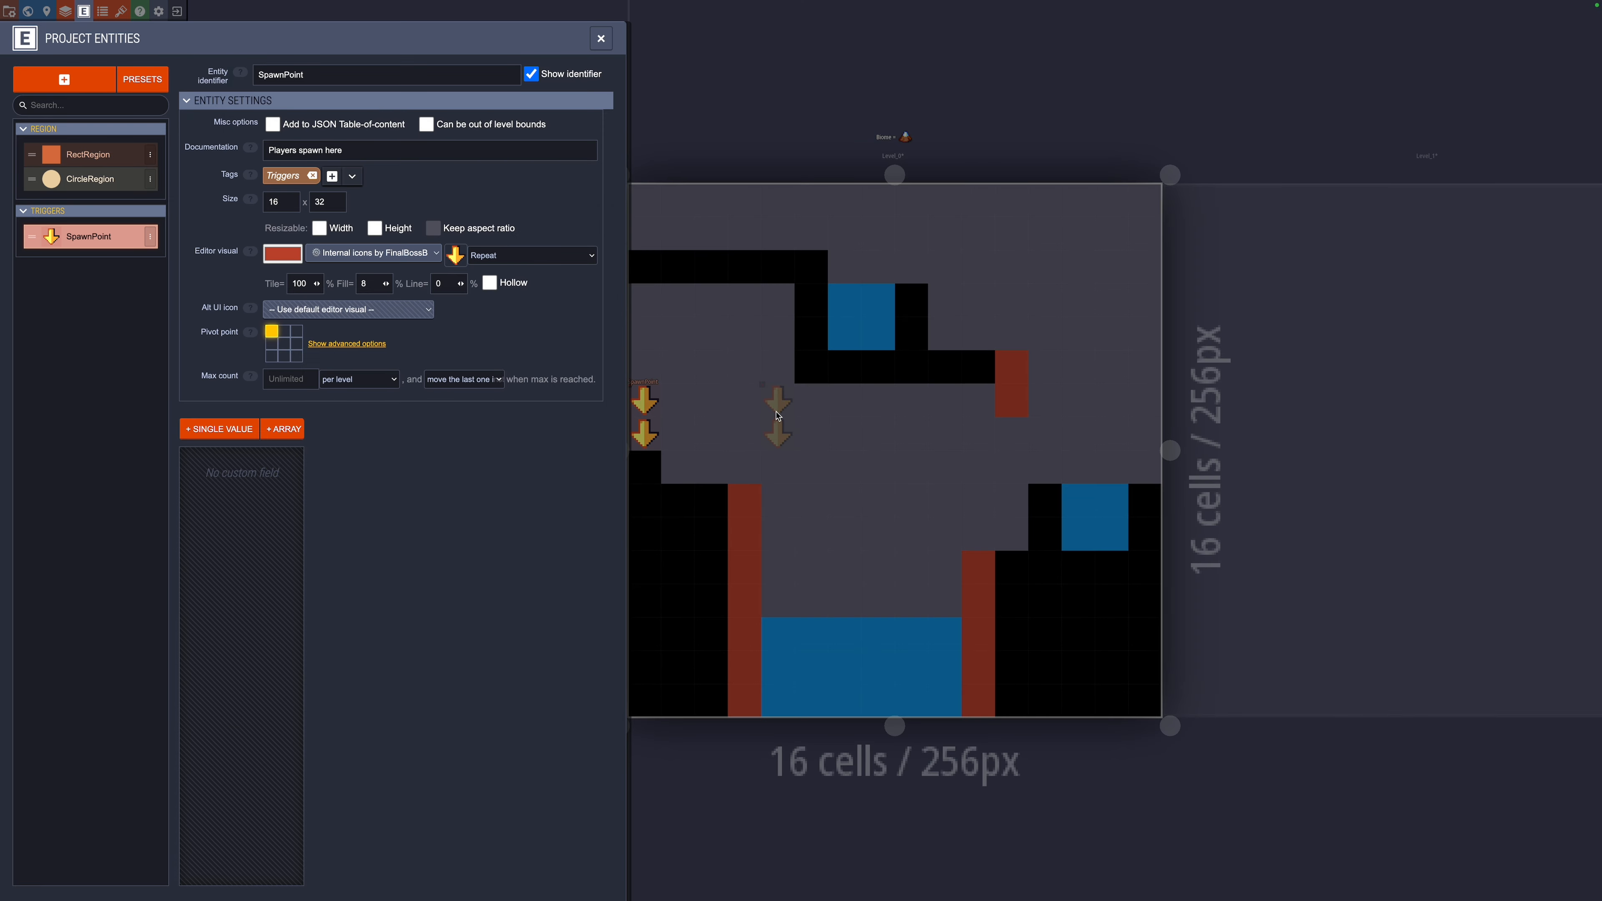
pyautogui.click(850, 388)
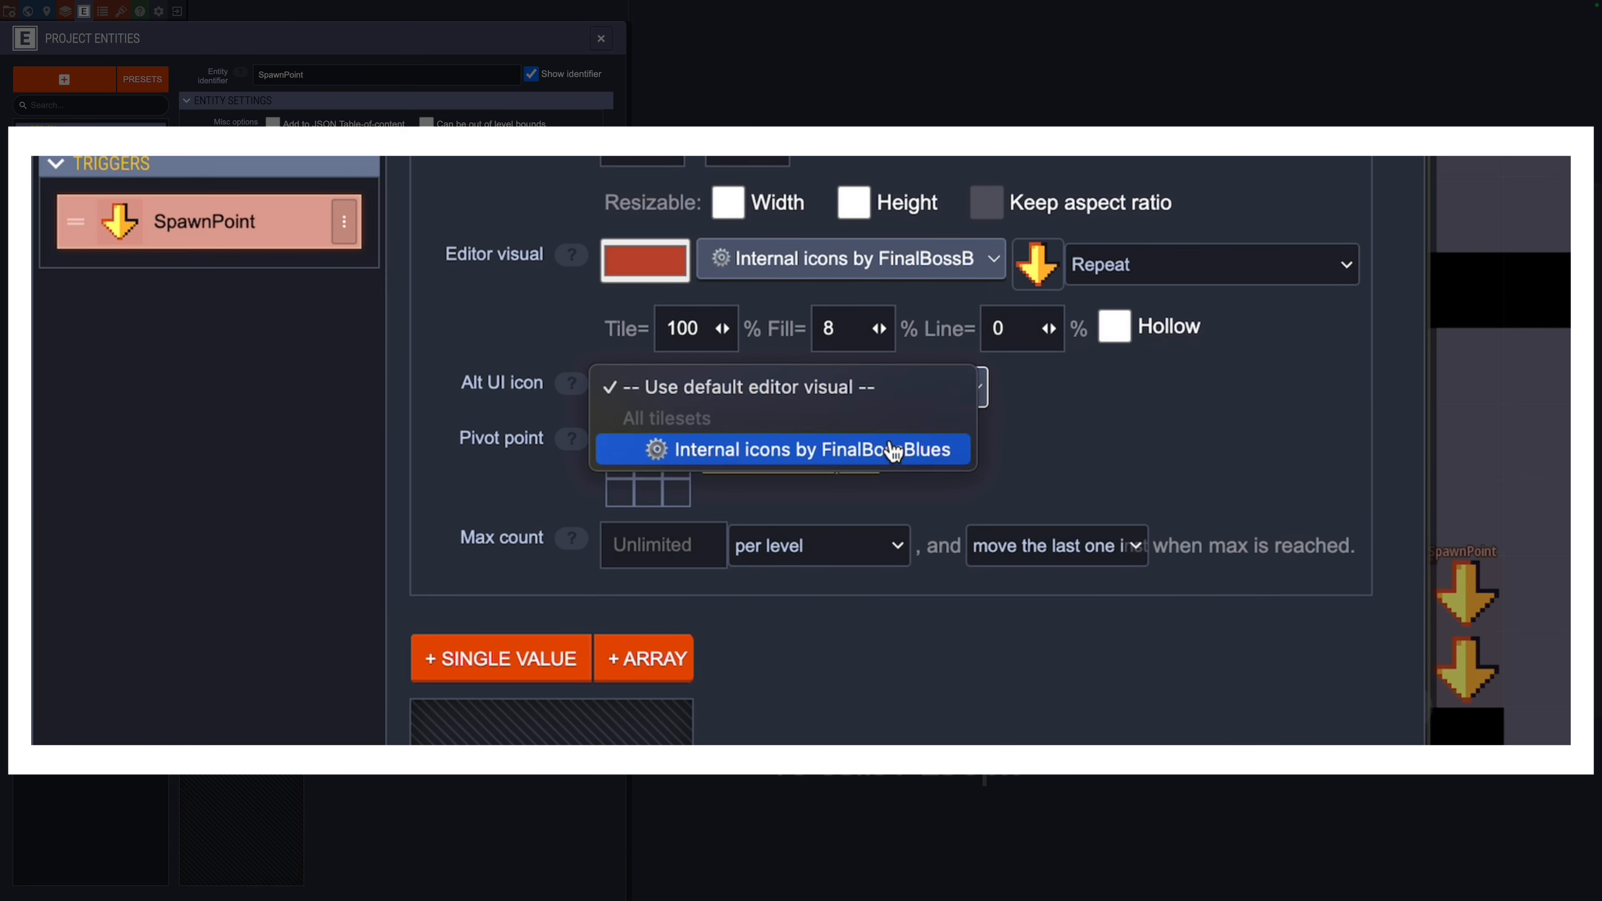
pyautogui.click(803, 442)
pyautogui.click(1005, 414)
pyautogui.click(1339, 476)
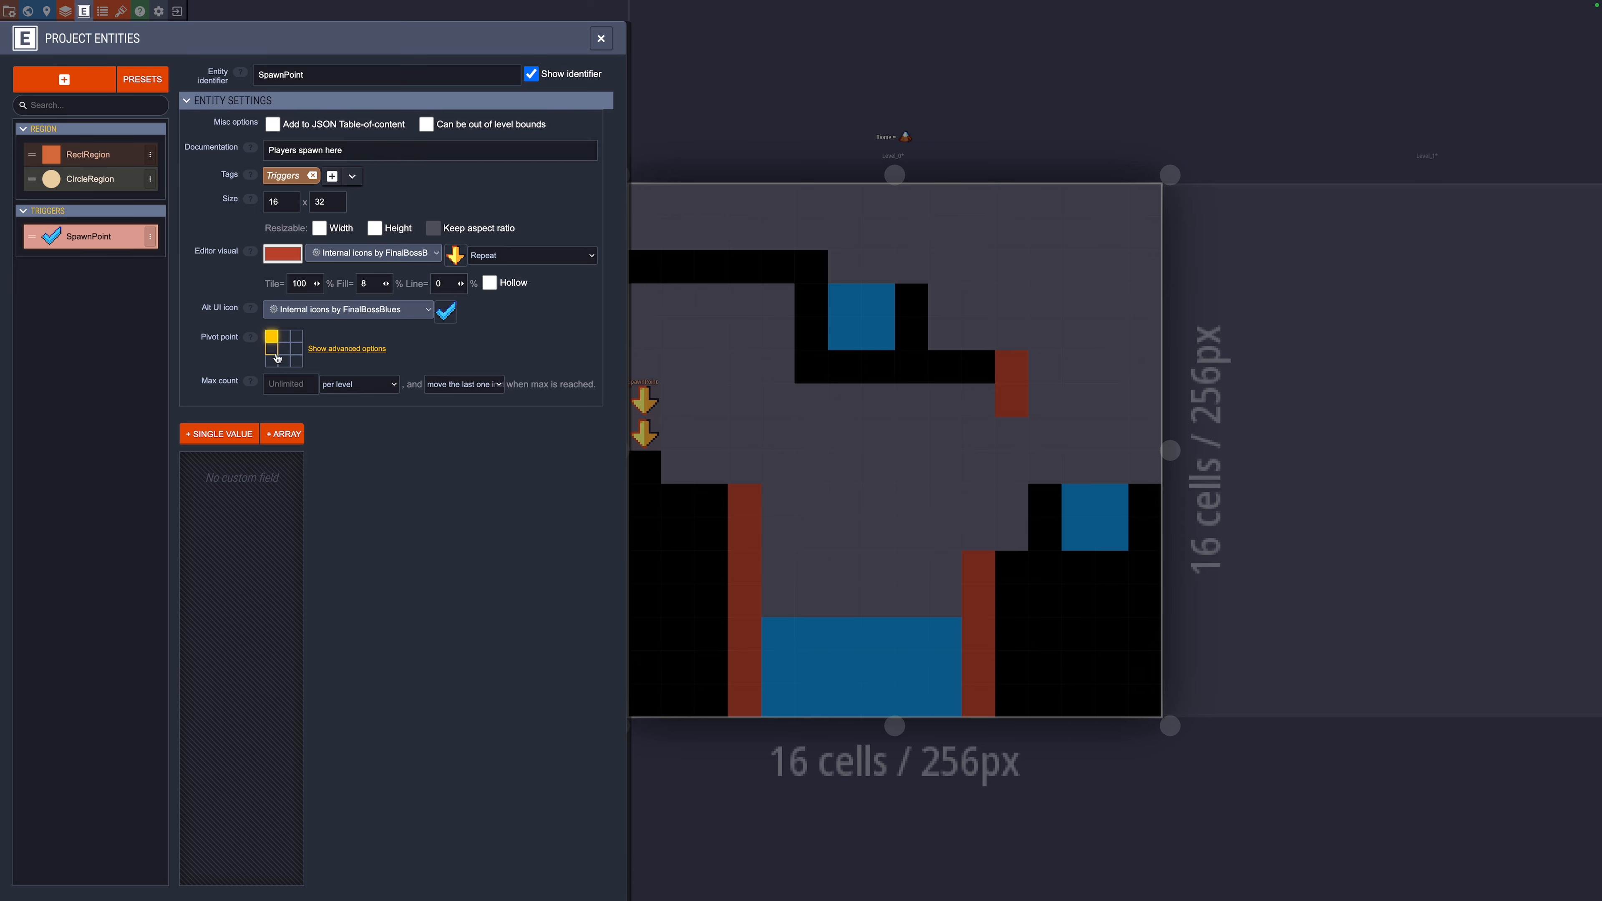
pyautogui.moveTo(251, 337)
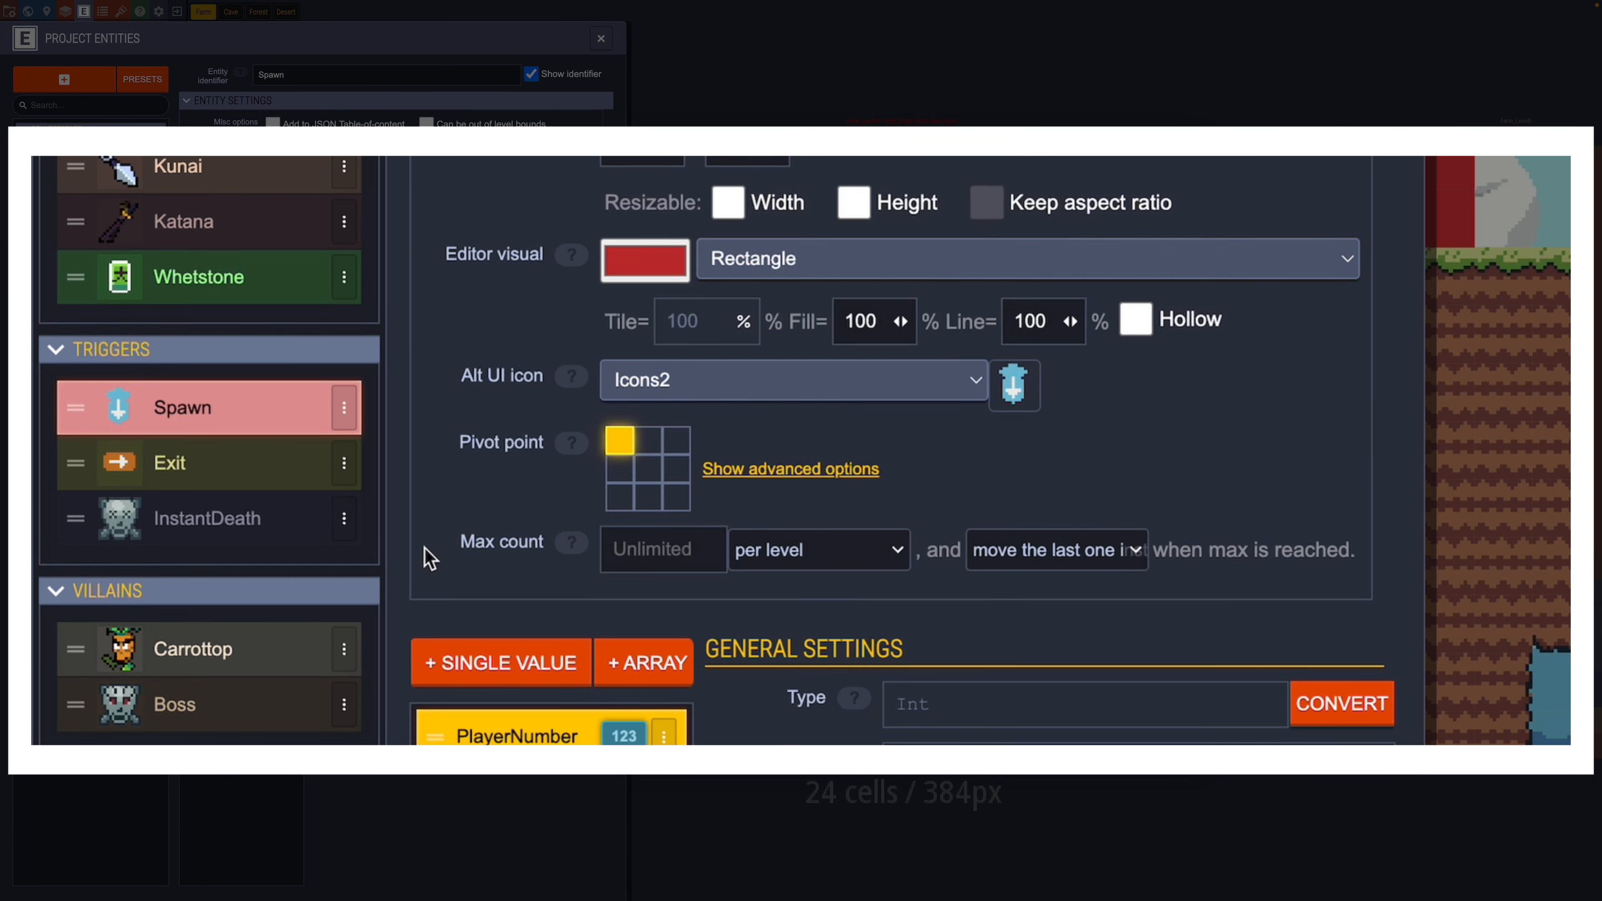
pyautogui.click(88, 426)
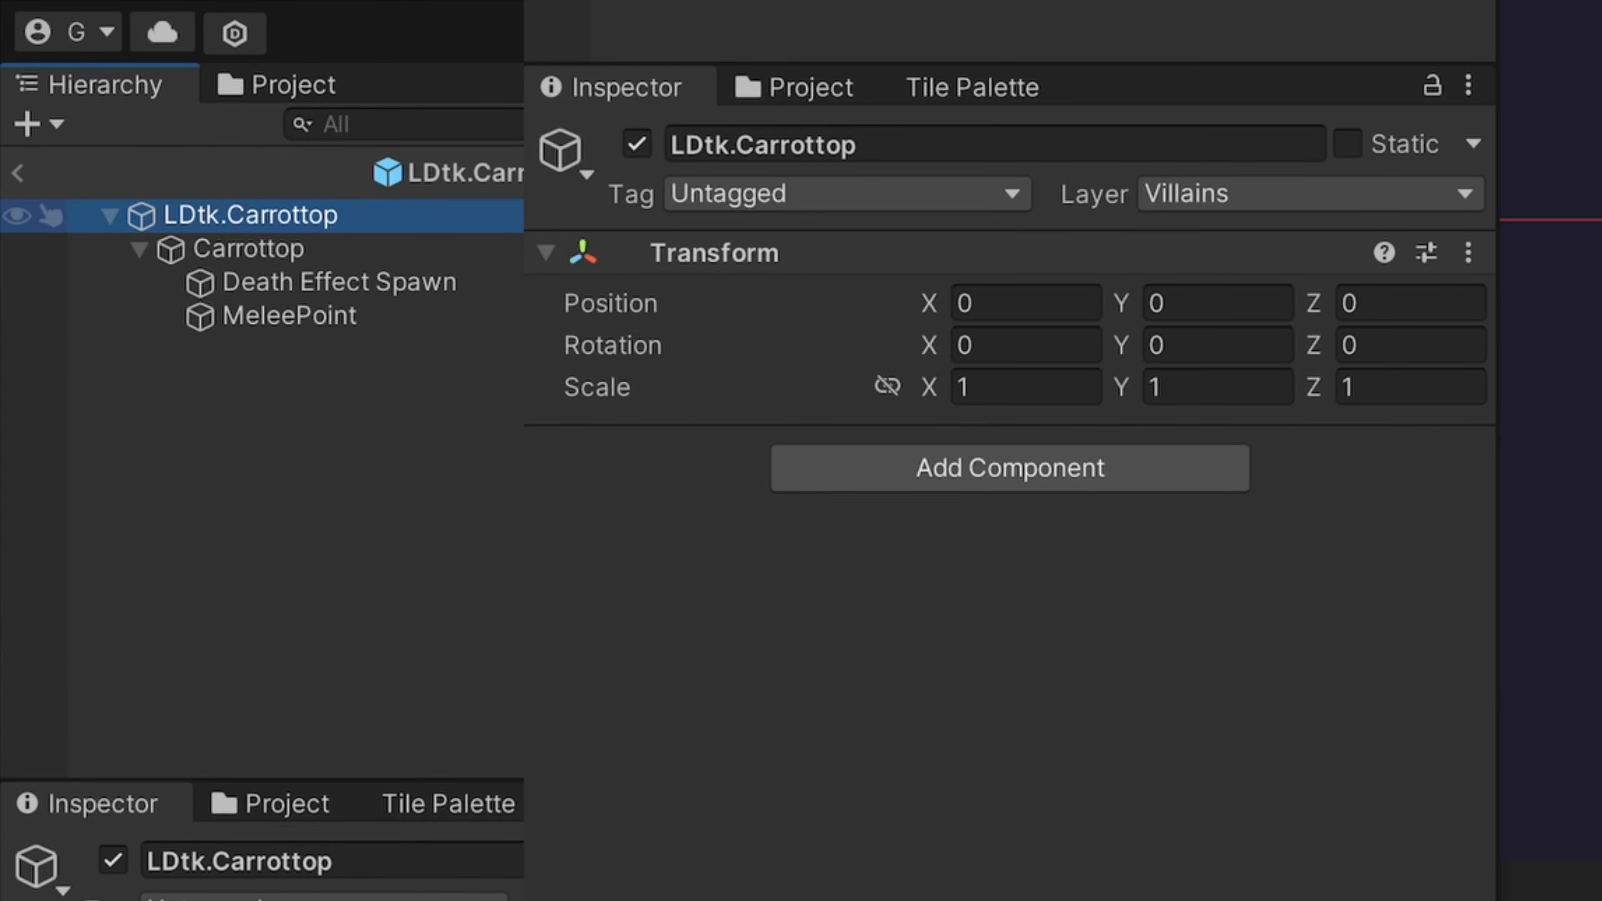
# Step: Select the Carrottop child object under LDtk.Carrottop in the Hierarchy
pyautogui.click(505, 249)
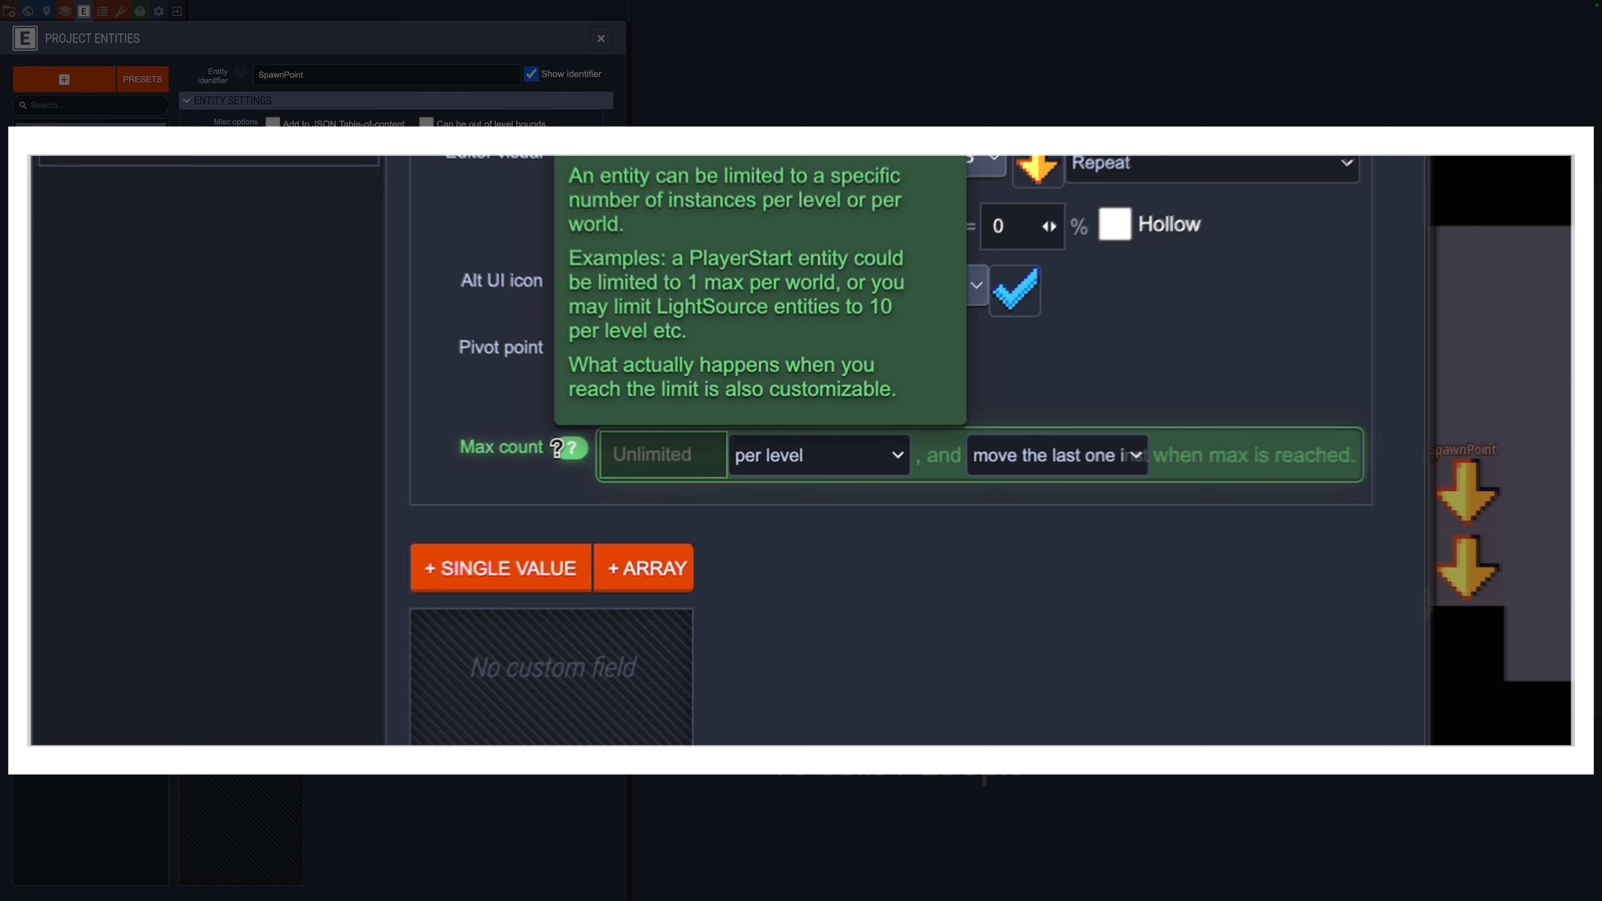
# Step: Cap SpawnPoint at a max count of 2 per level, preventing more once reached
pyautogui.click(703, 458)
pyautogui.write('2')
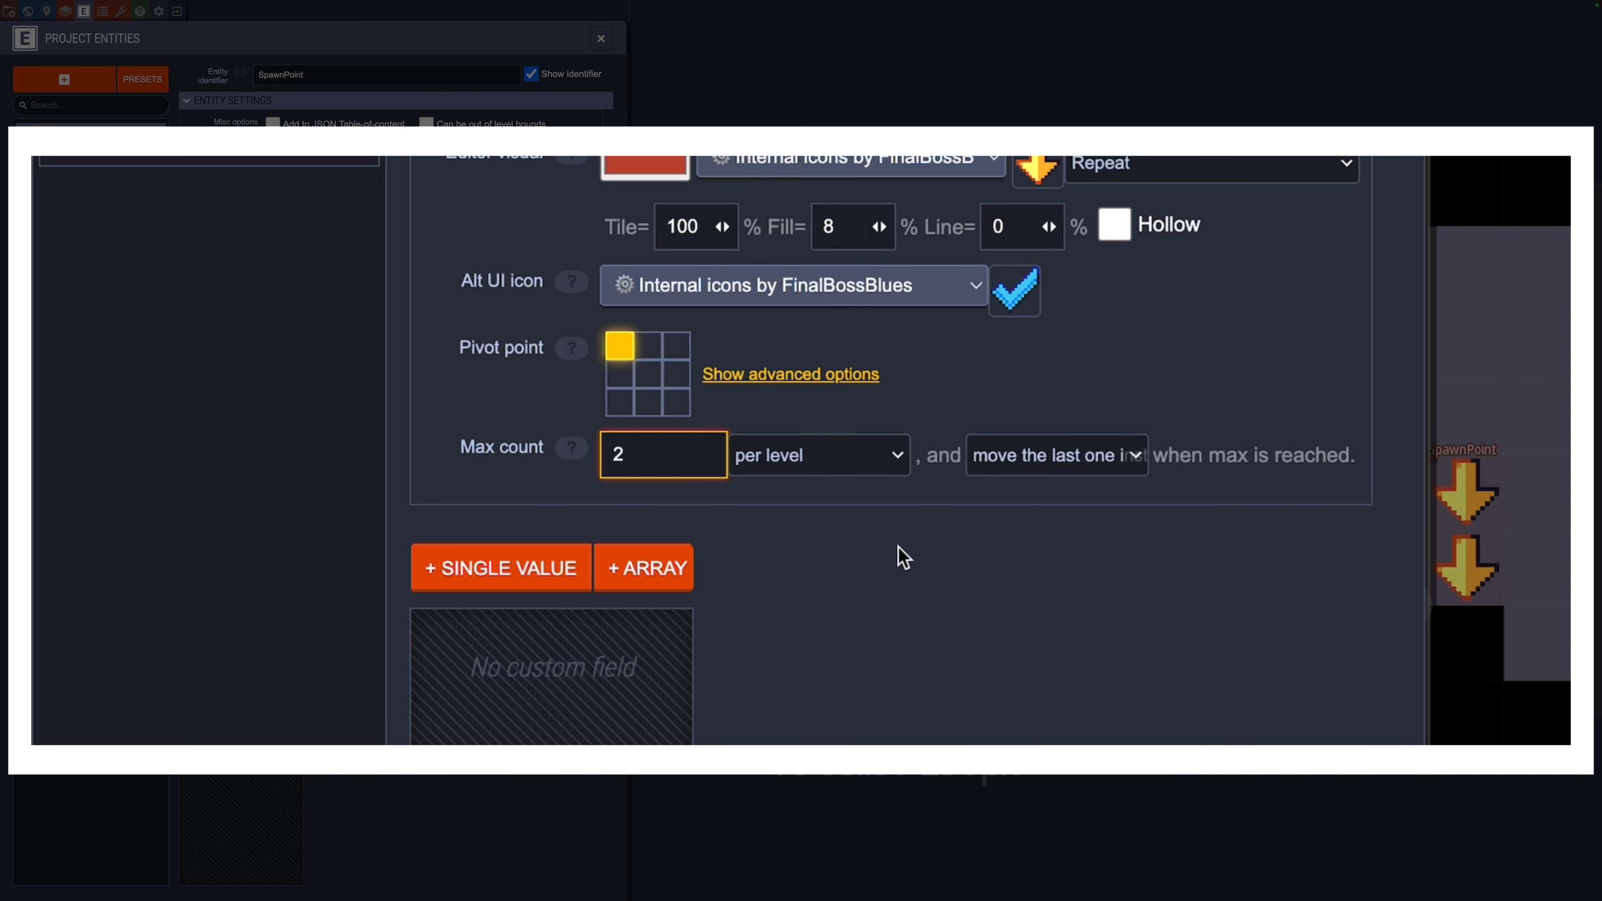
pyautogui.press('Return')
pyautogui.click(885, 455)
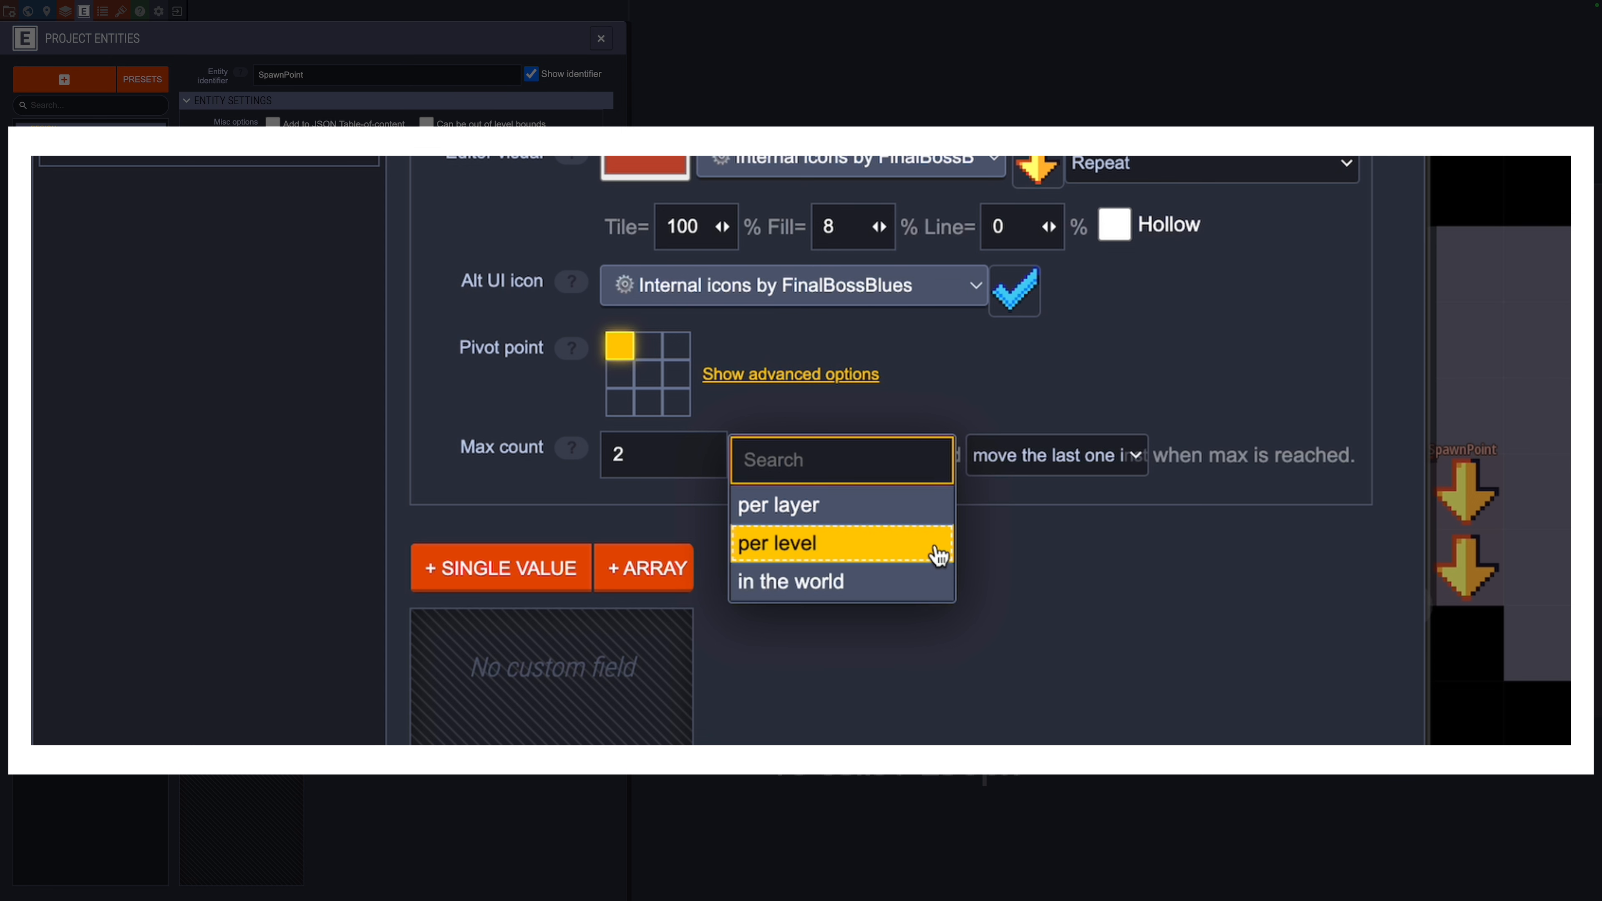
pyautogui.click(939, 544)
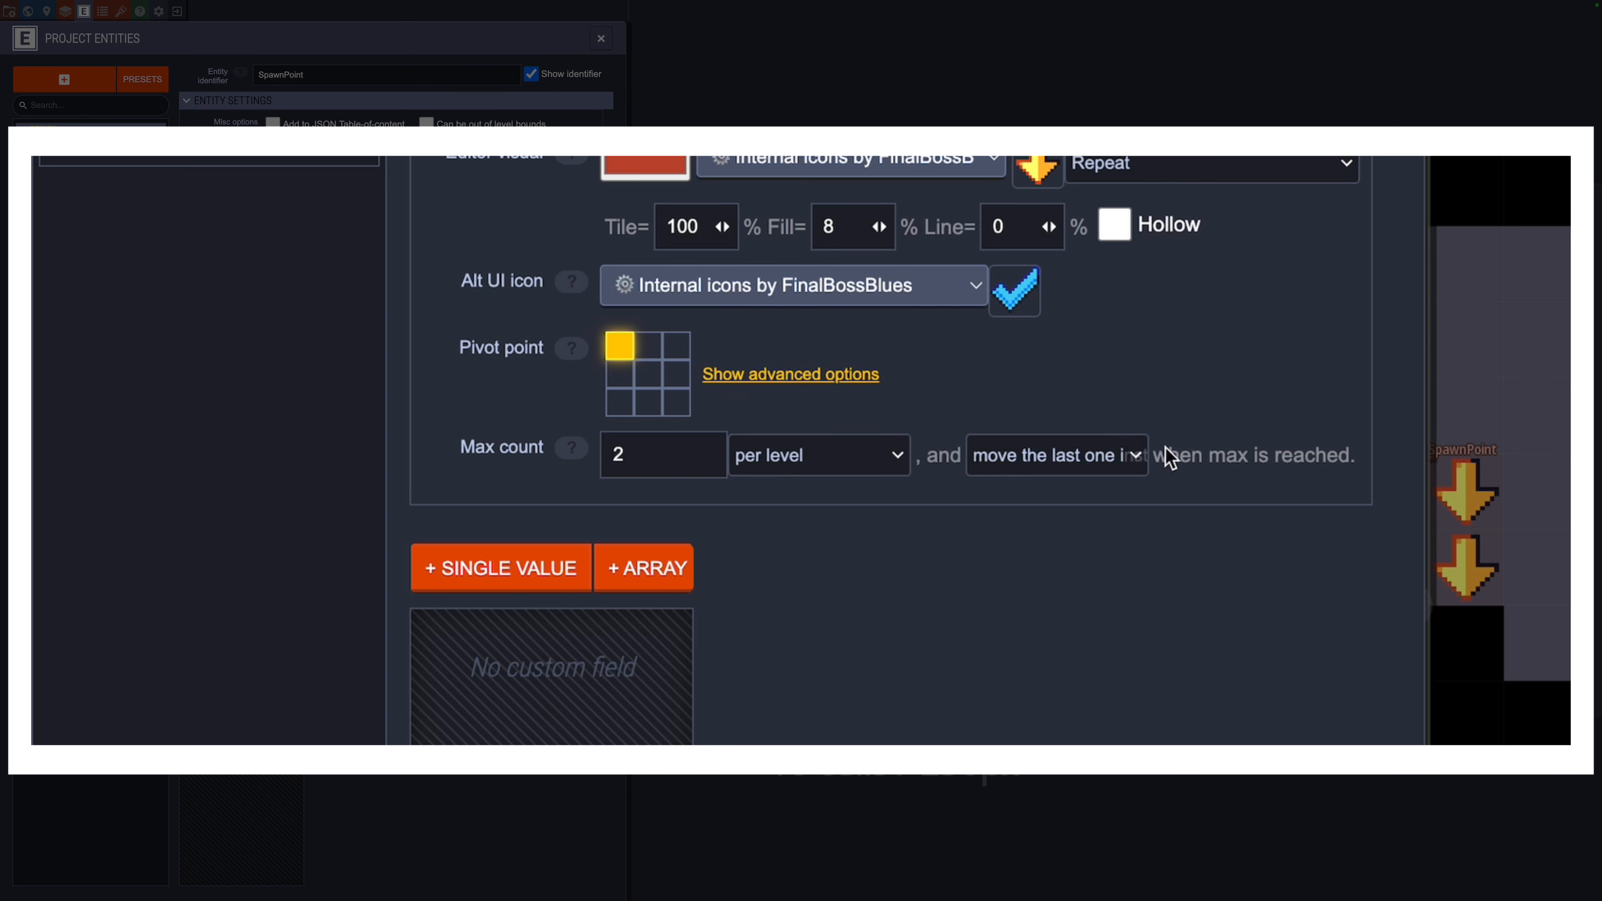
pyautogui.click(1139, 466)
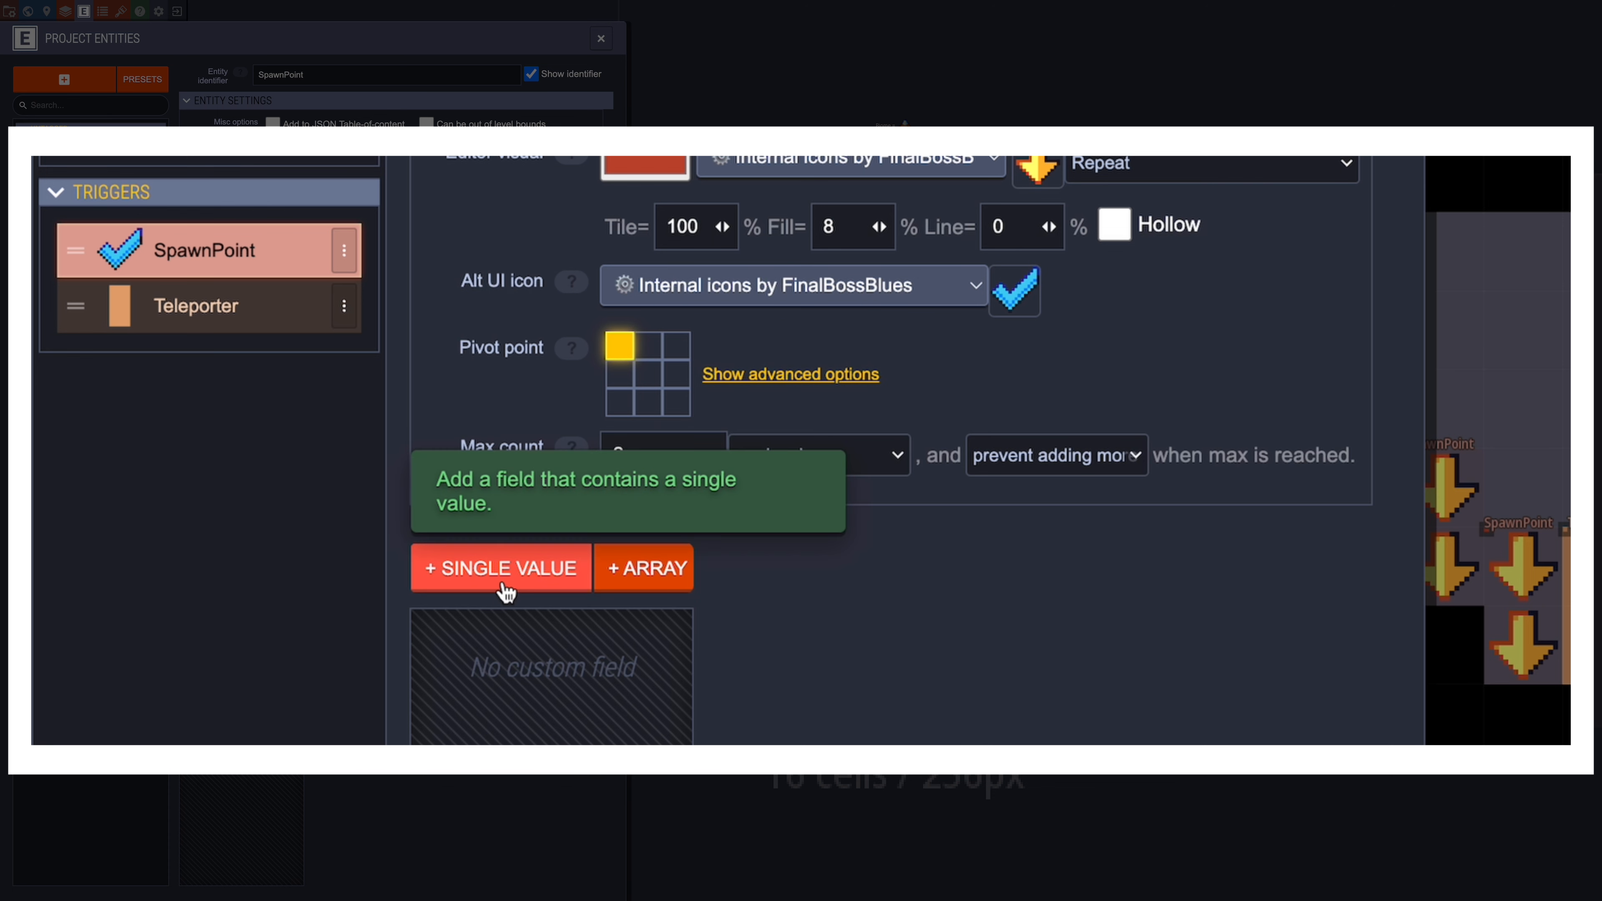
# Step: Review the field types offered for array fields, then dismiss the list
pyautogui.click(674, 589)
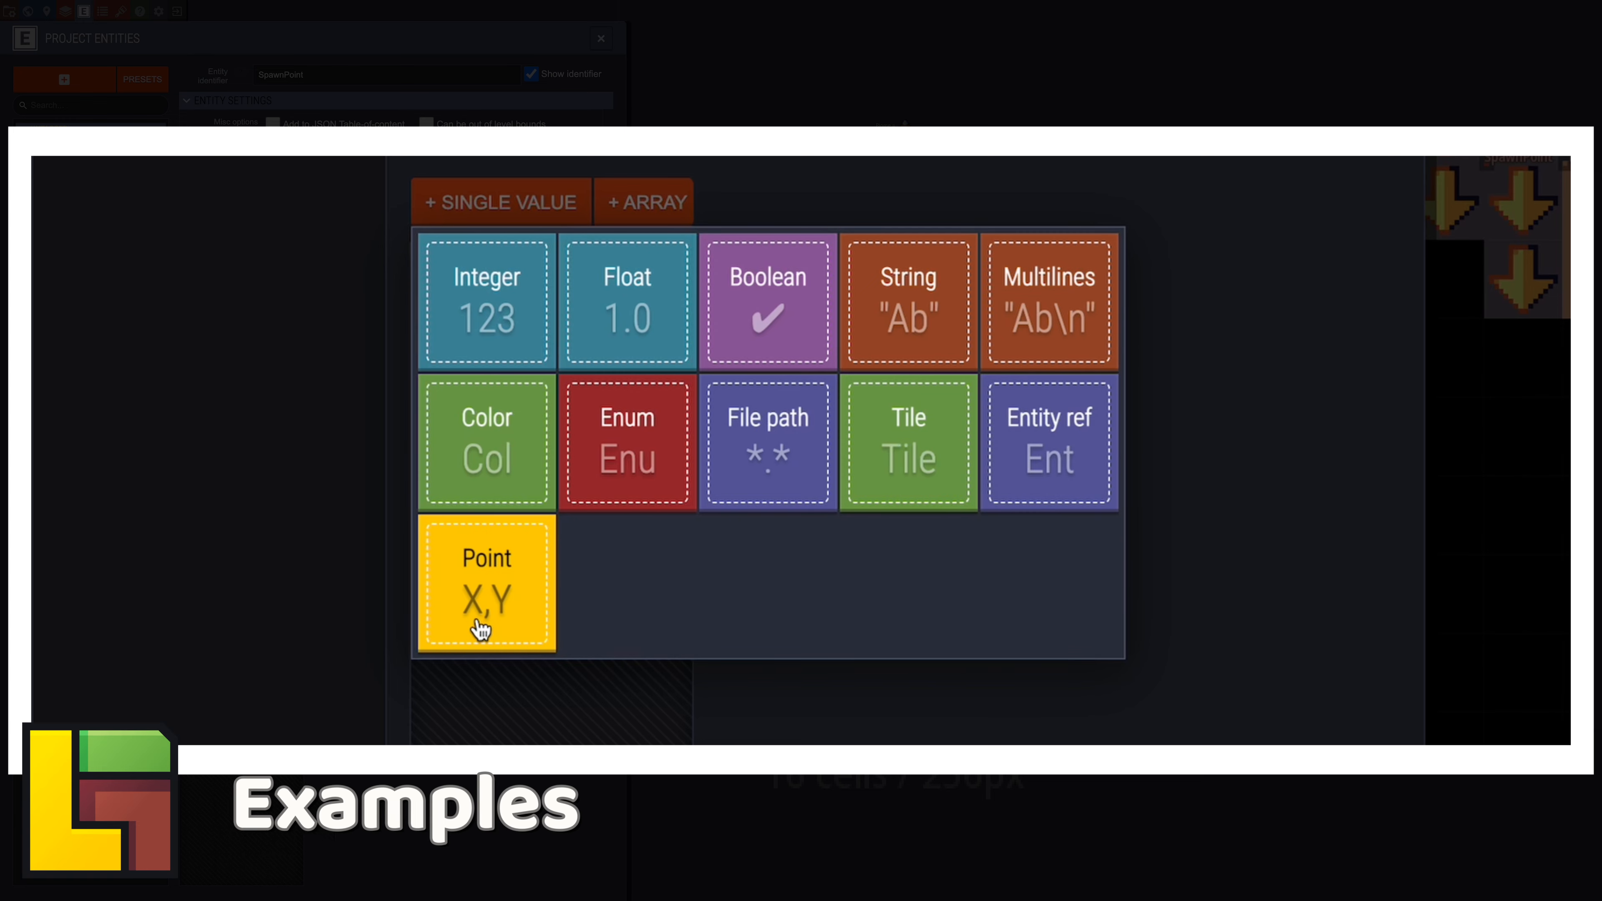
pyautogui.click(771, 738)
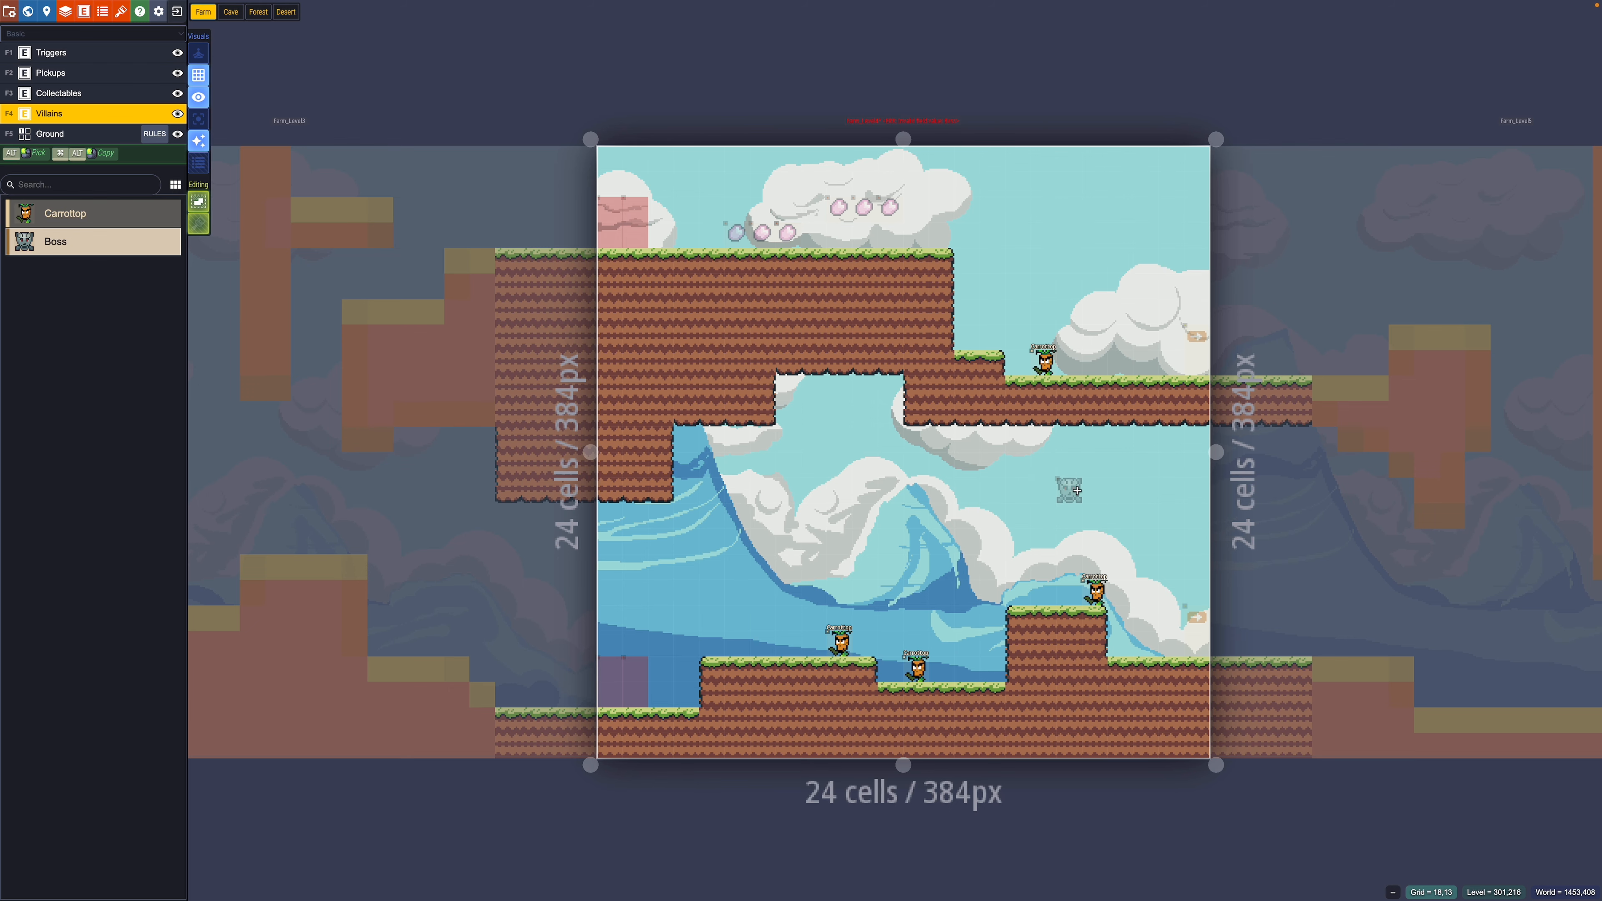
# Step: Place a Boss mid-level set to GhostFarmer, then add a single-value field to Teleporter
pyautogui.click(1077, 492)
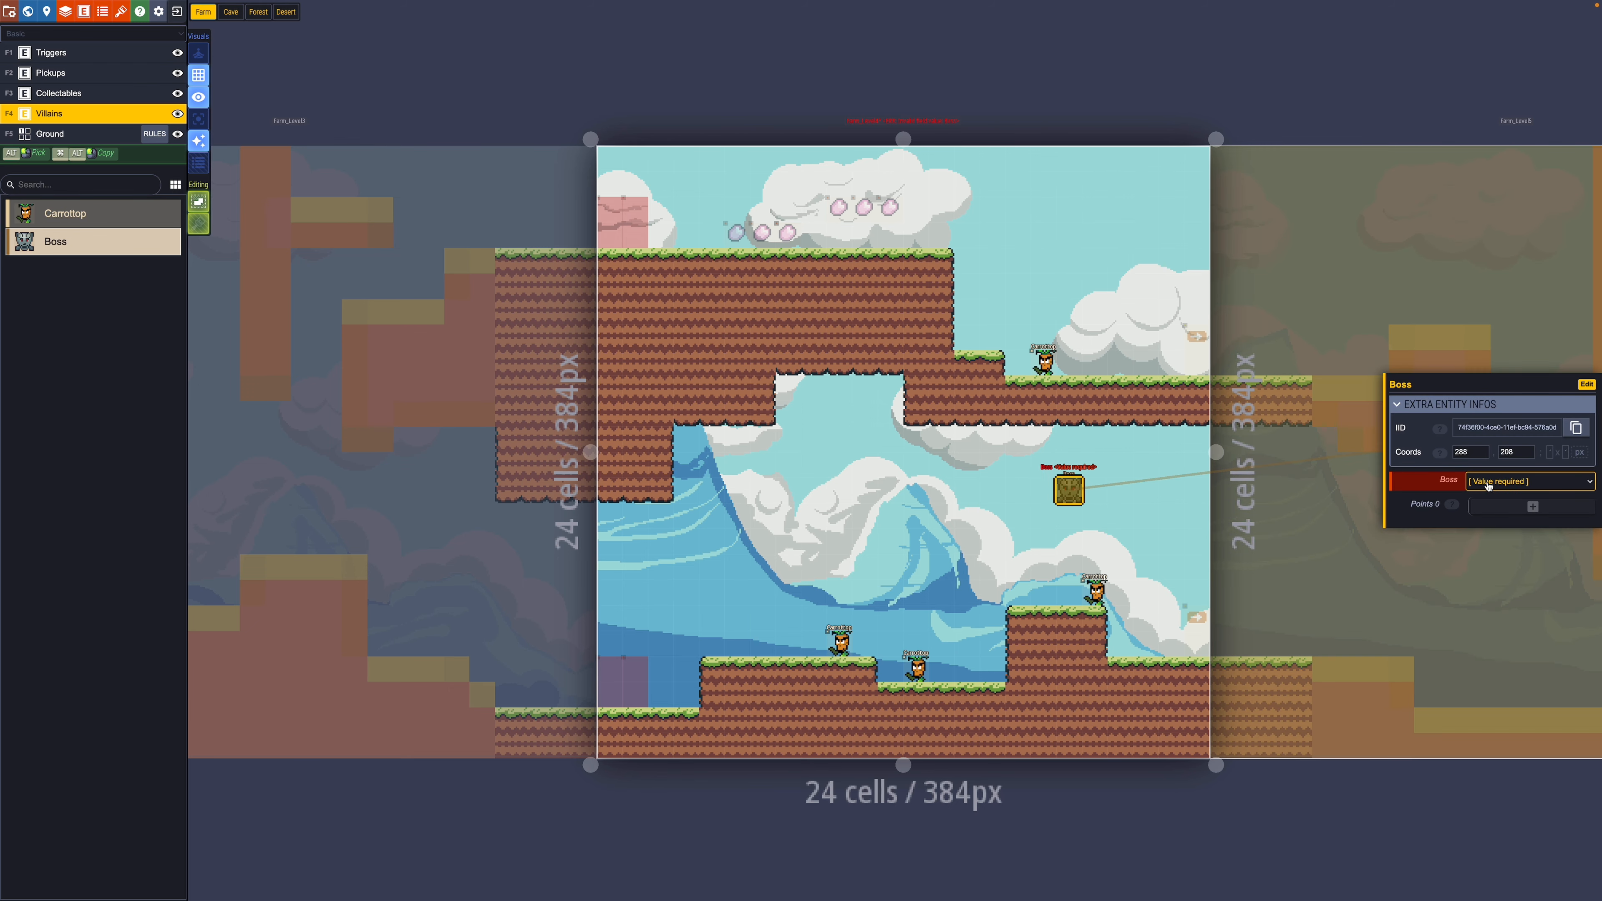
pyautogui.click(1517, 481)
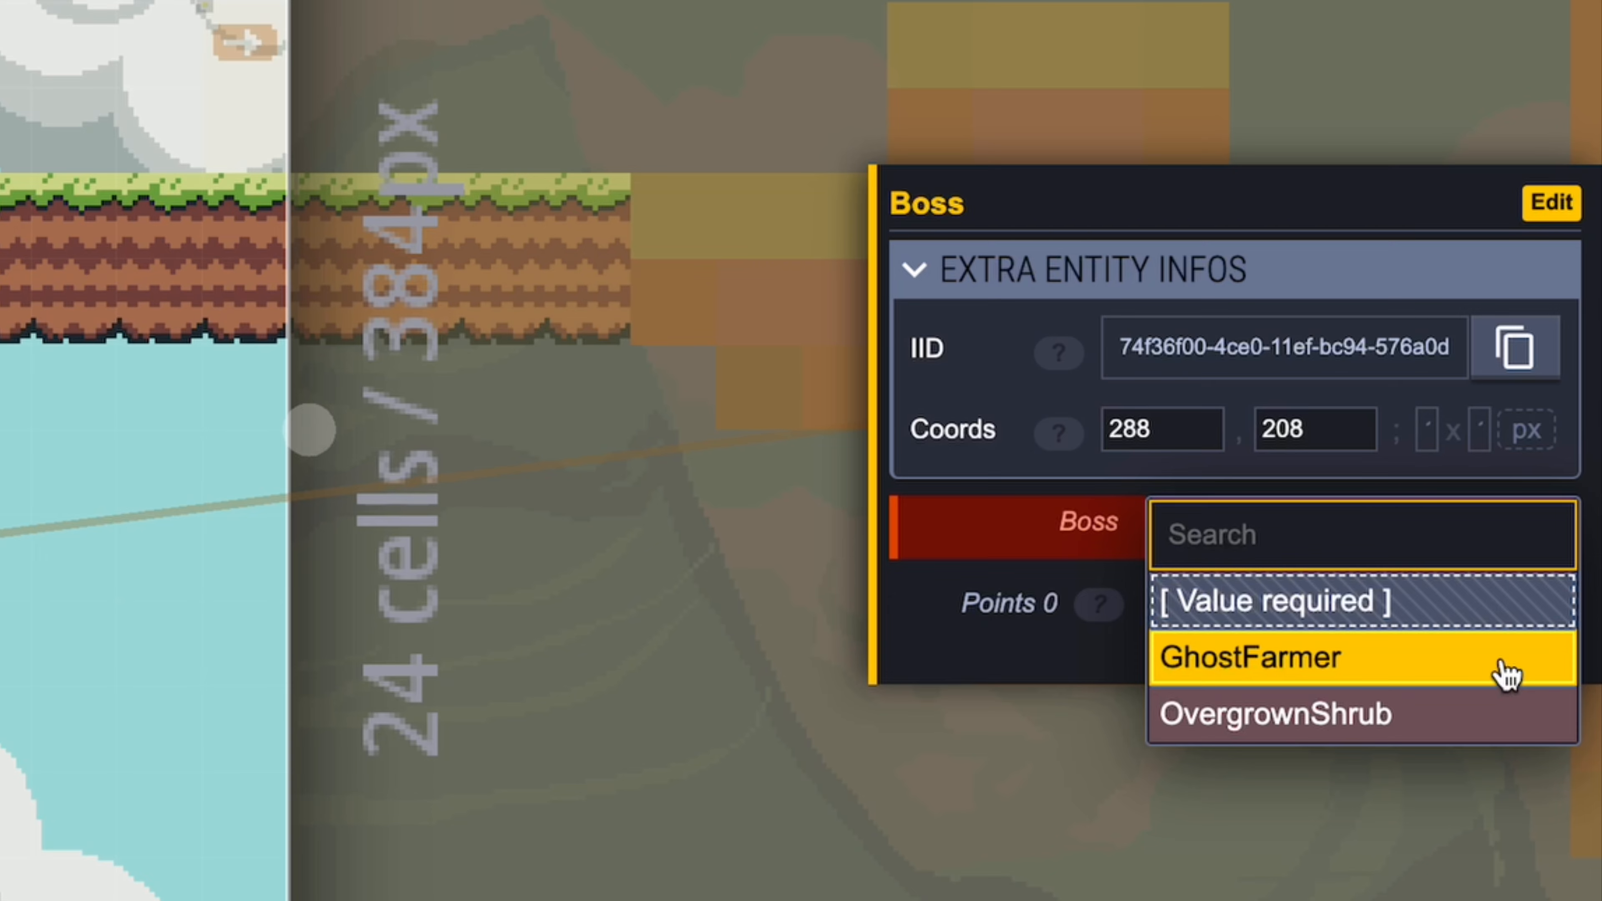
pyautogui.click(1507, 675)
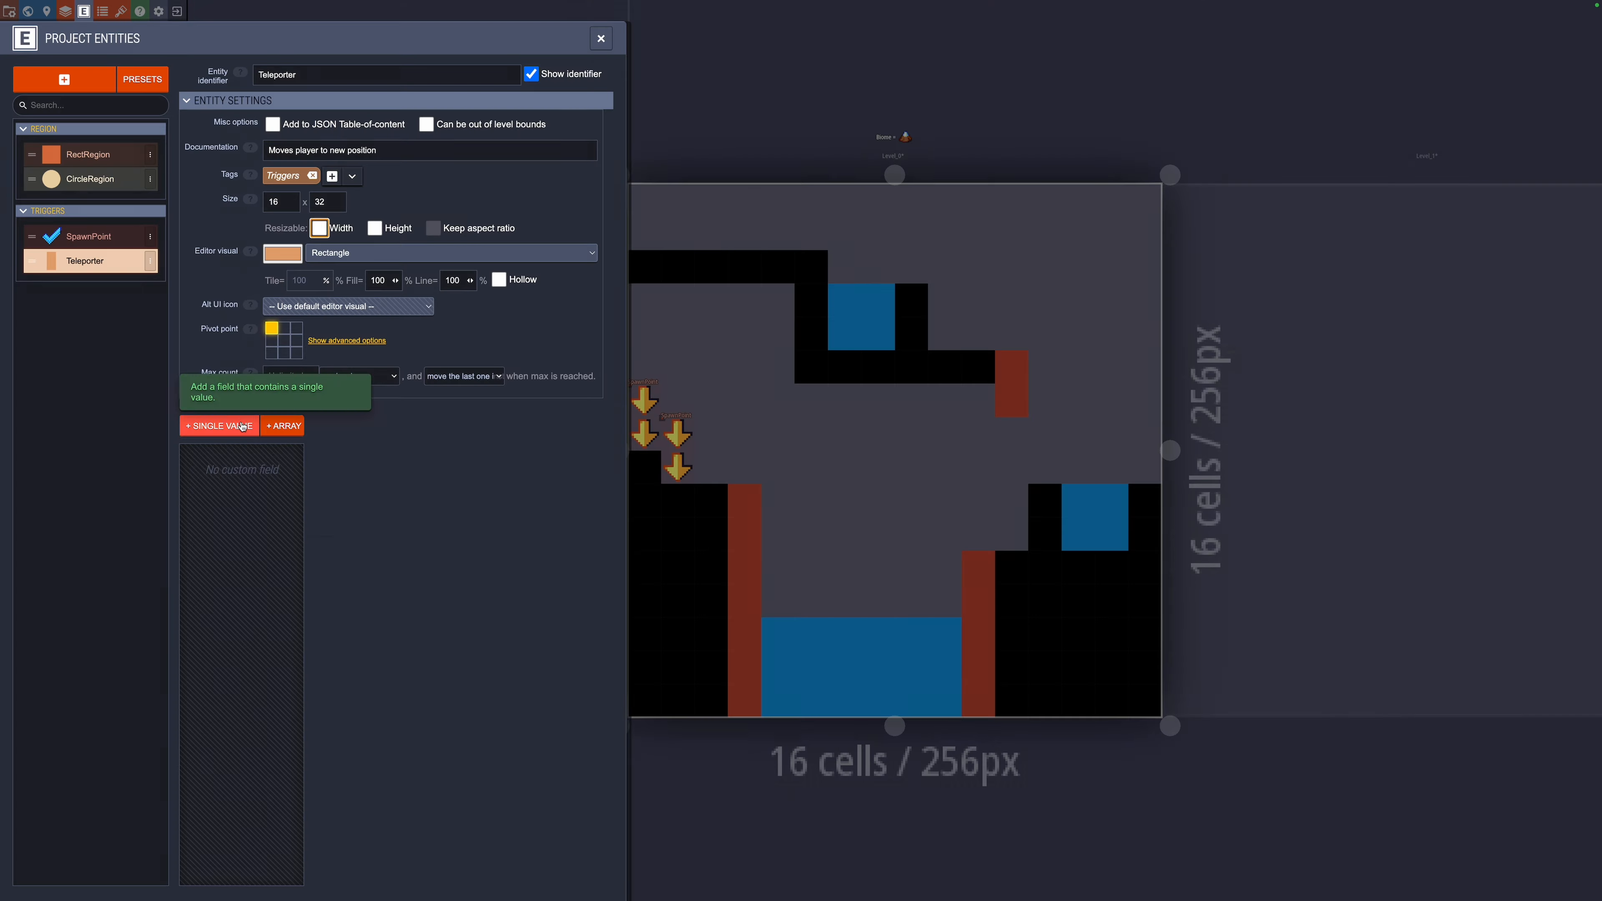
pyautogui.click(219, 425)
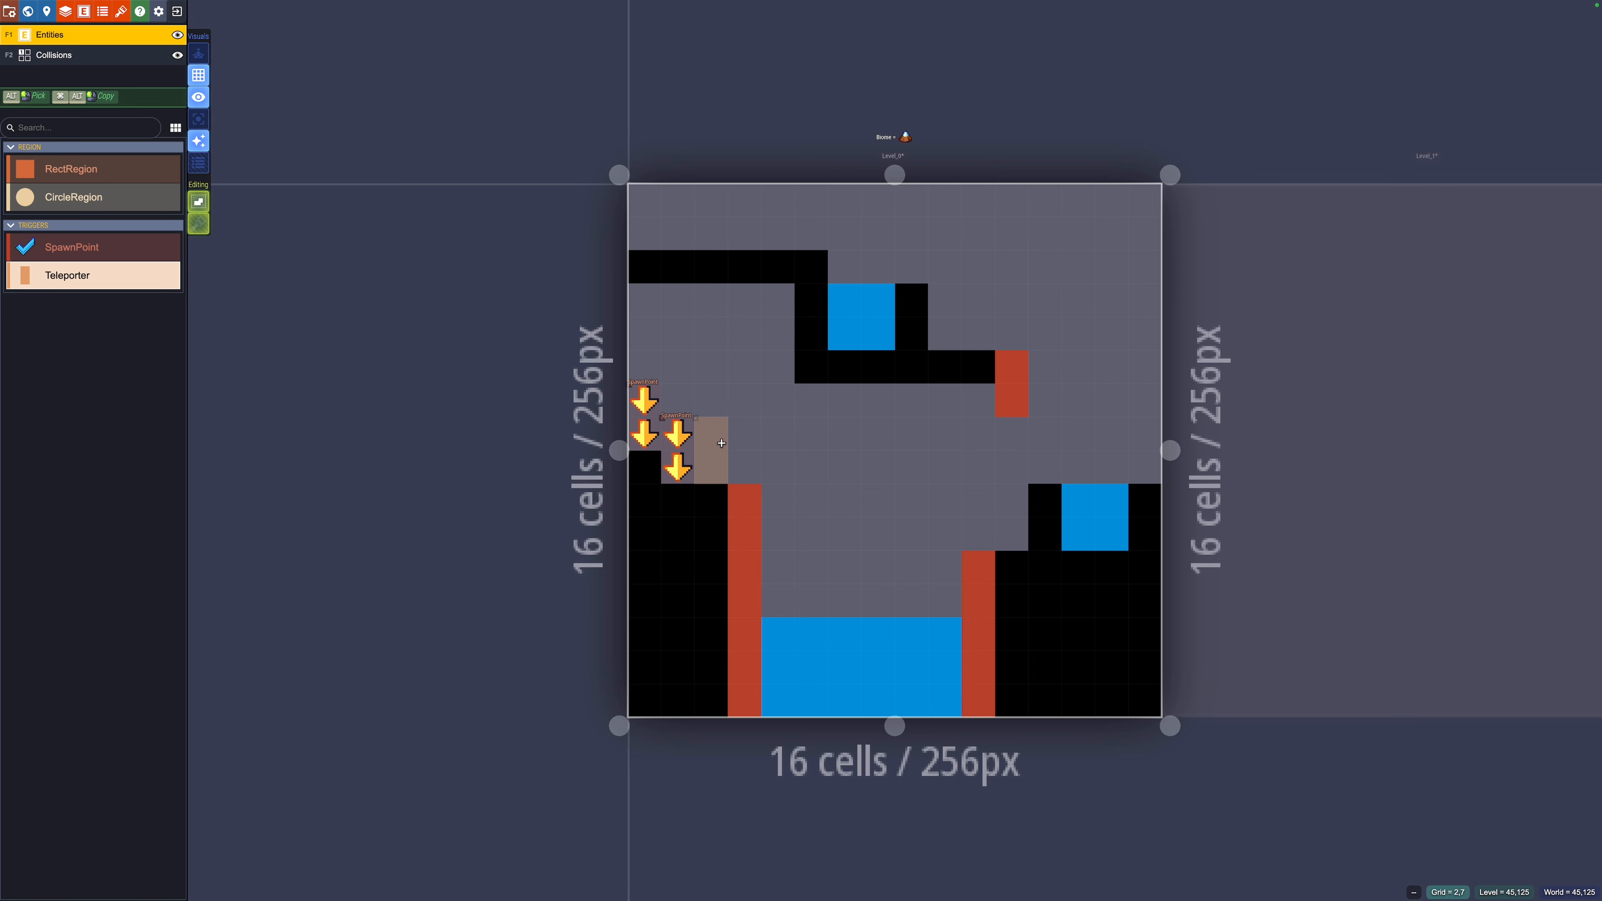
# Step: Place a Teleporter right of the spawn points with its destination near the level's top
pyautogui.click(710, 433)
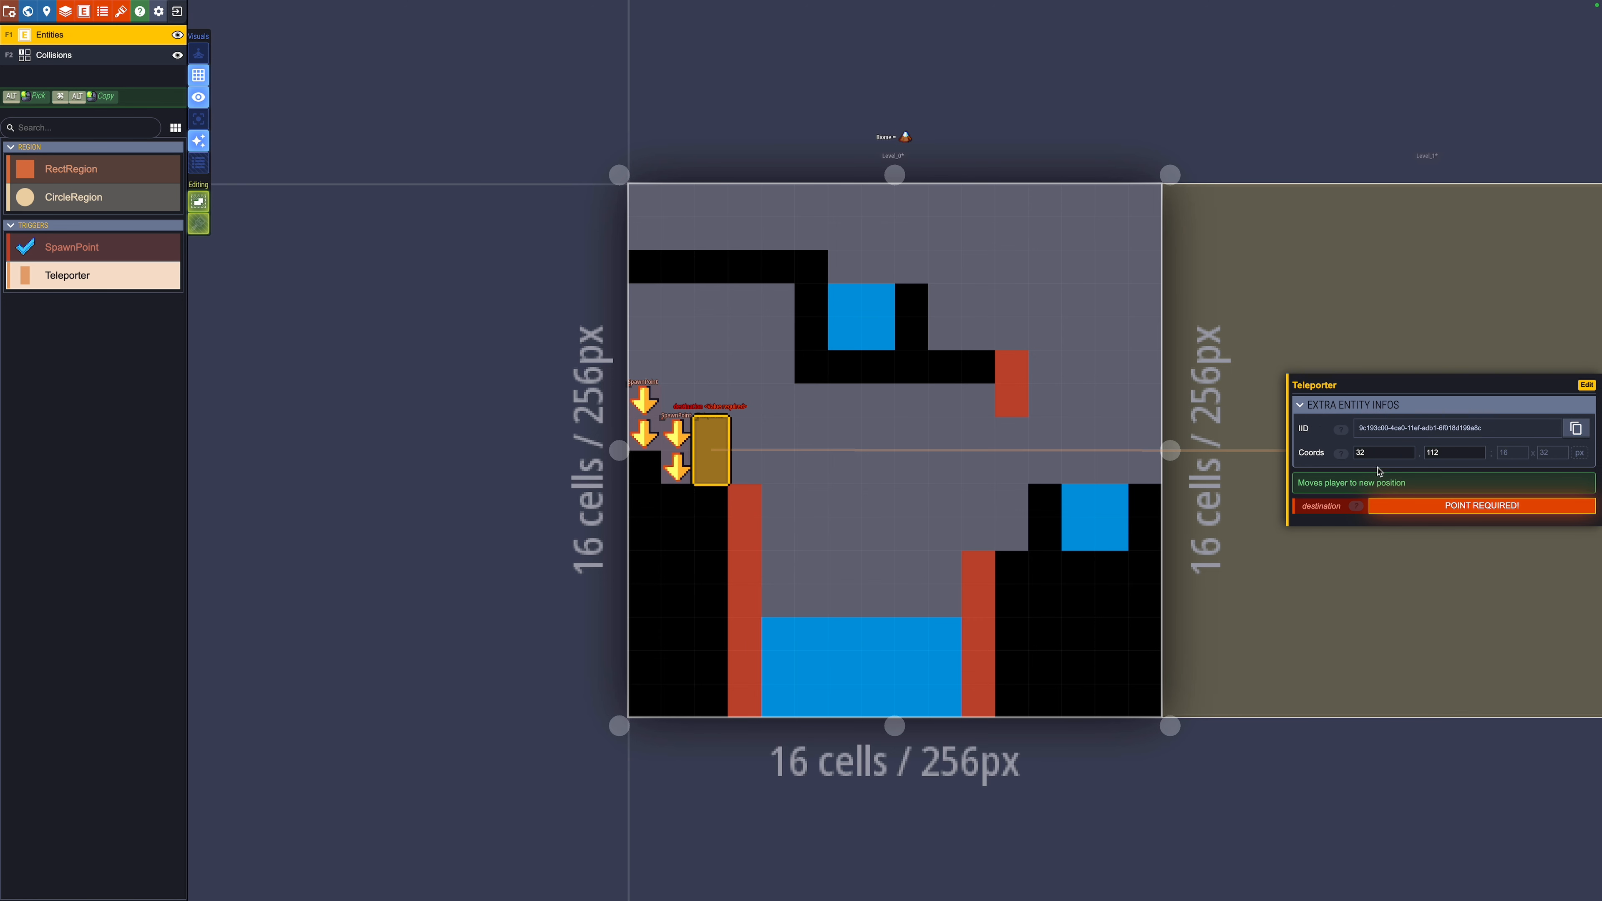
pyautogui.click(1471, 506)
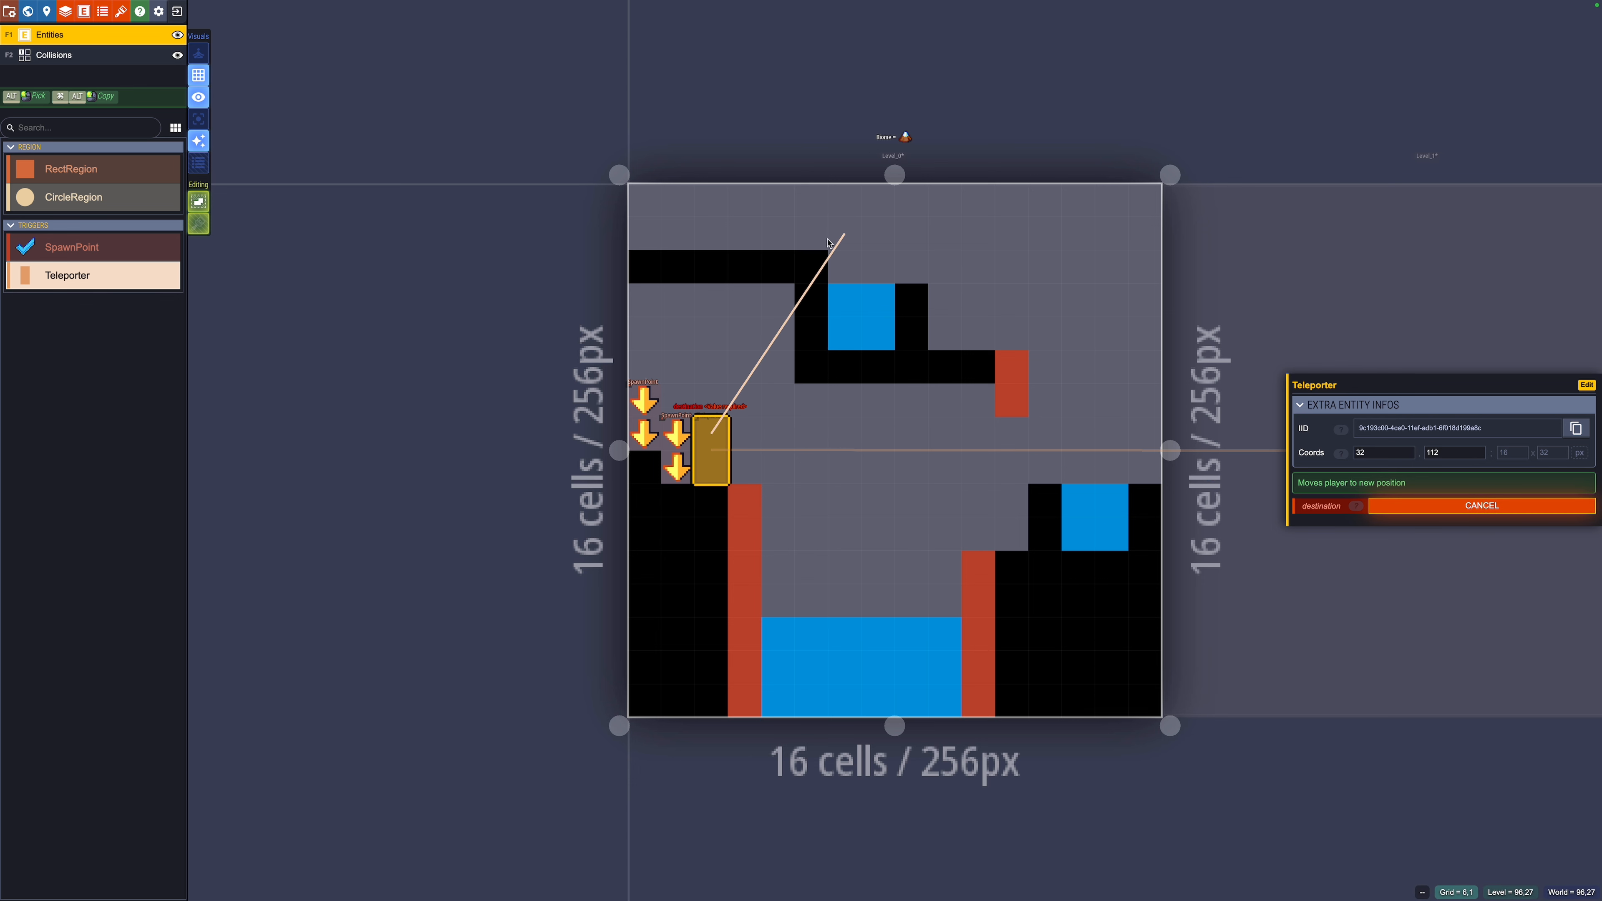
pyautogui.click(811, 234)
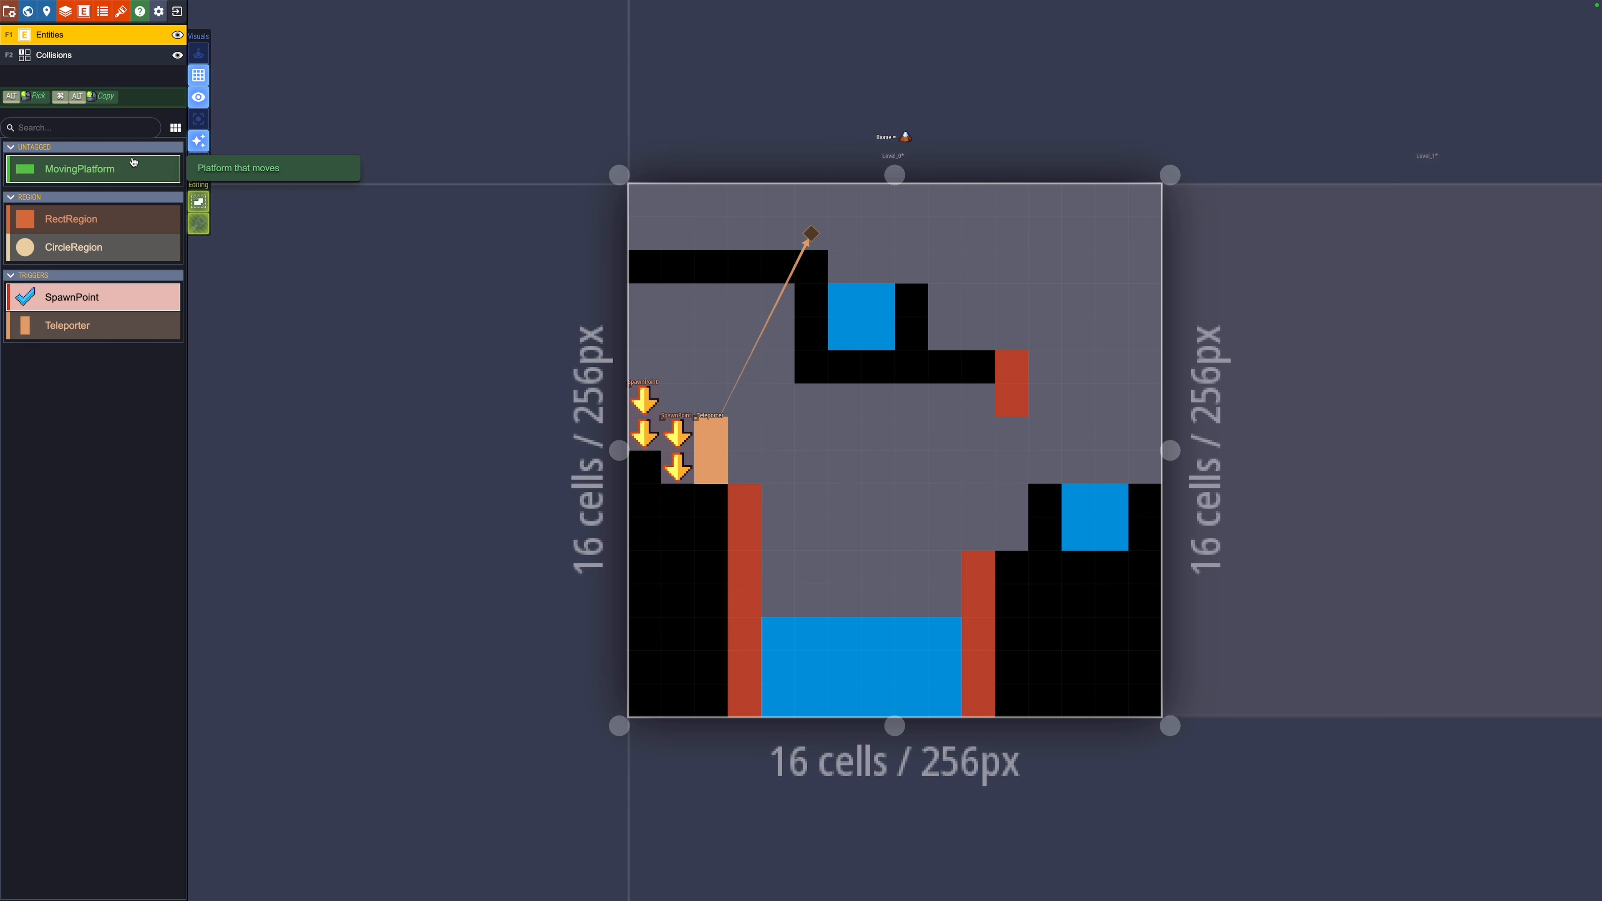
# Step: Lay a MovingPlatform beside the red pillar with isMoving turned on
pyautogui.click(133, 162)
pyautogui.moveTo(777, 500); pyautogui.dragTo(903, 502)
pyautogui.click(1382, 507)
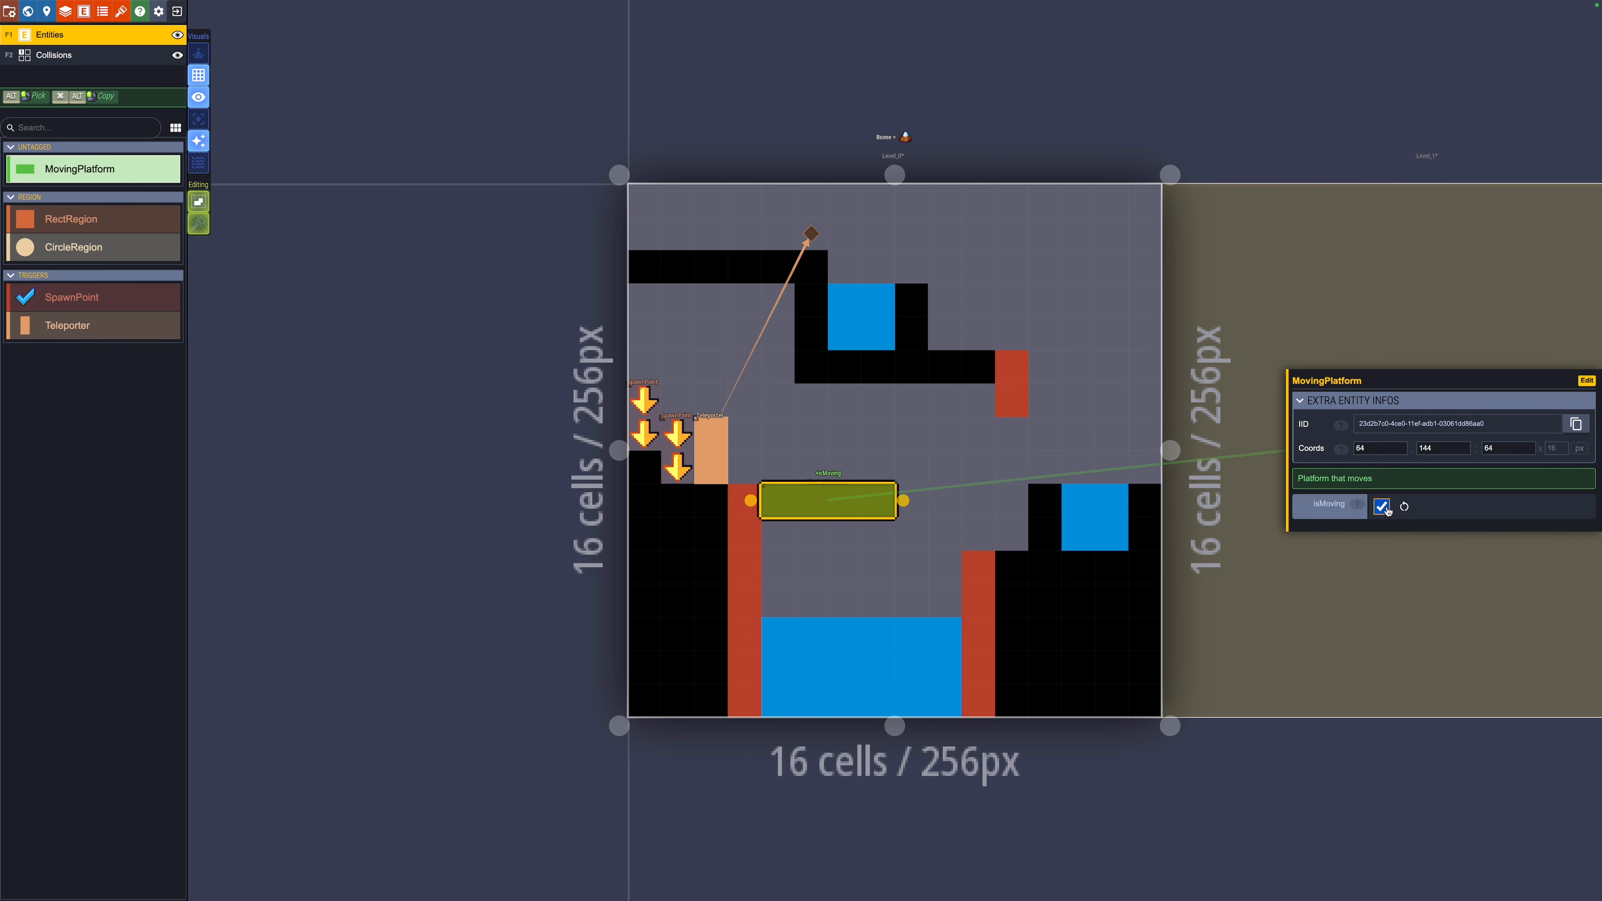